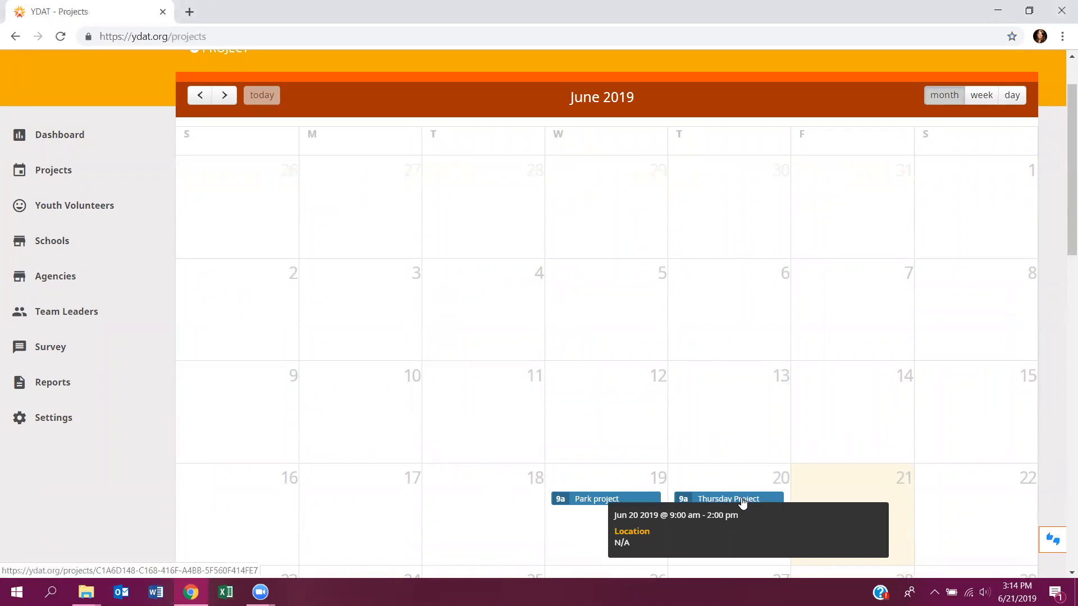
- Open the June 20 Thursday Project from the calendar and add another volunteer by name to its roster
click(742, 499)
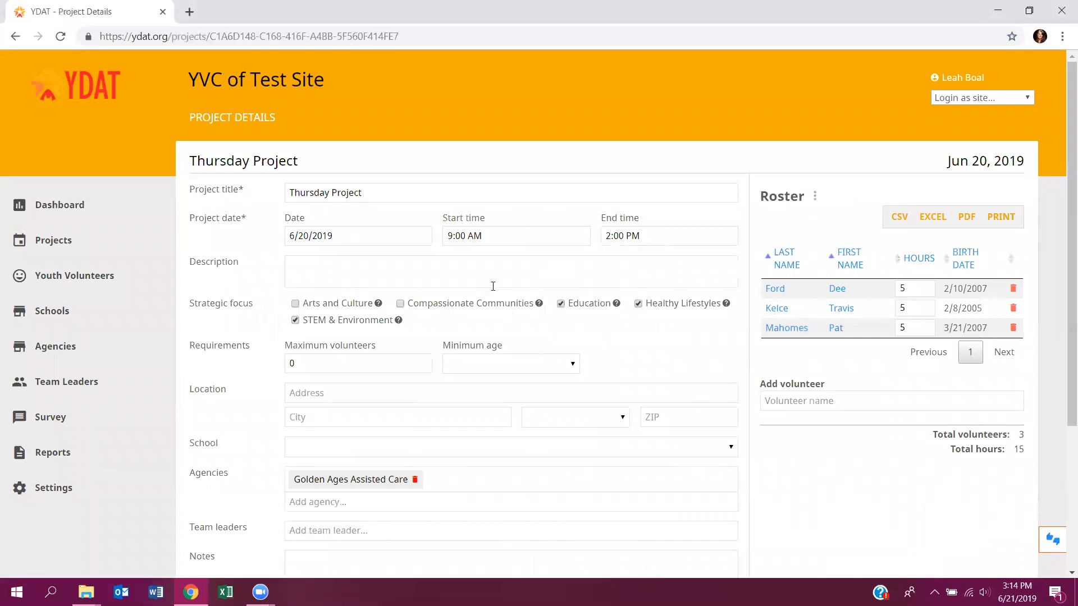
scroll(482, 386, down, 4)
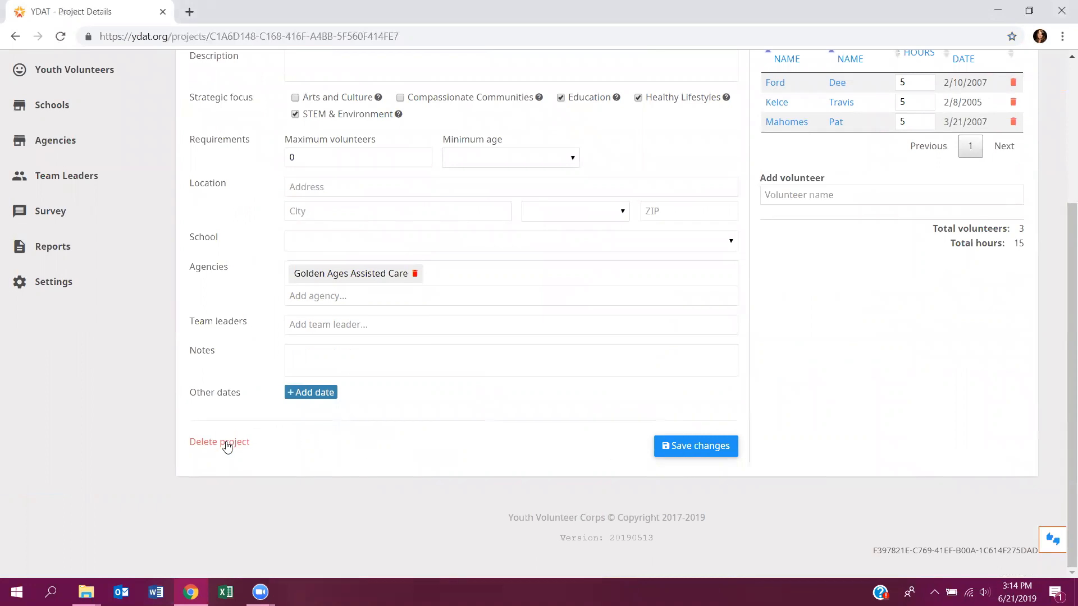
scroll(845, 370, up, 3)
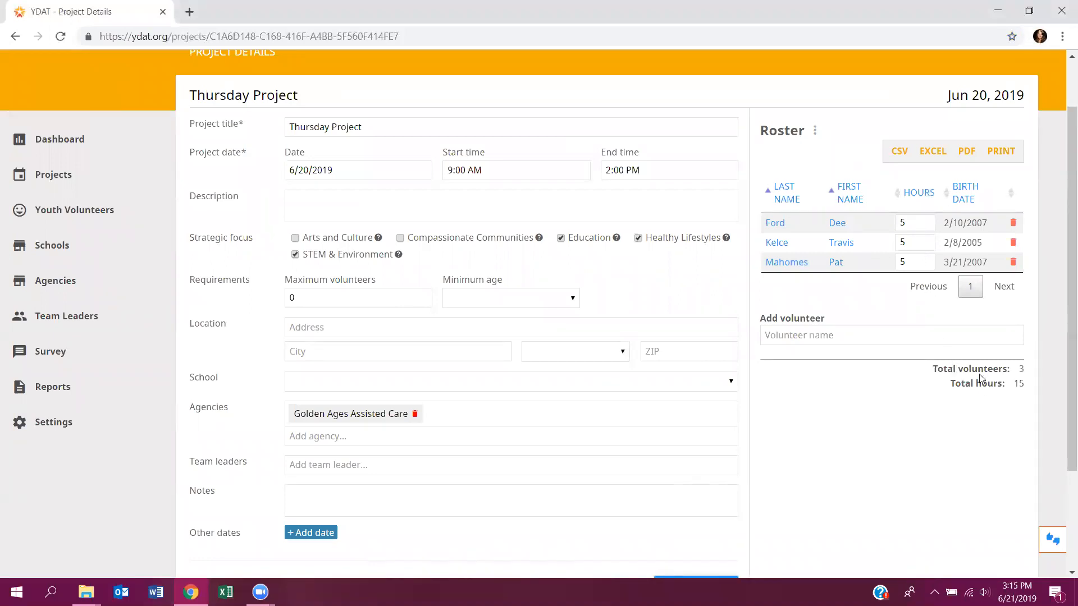
click(868, 336)
text(cas)
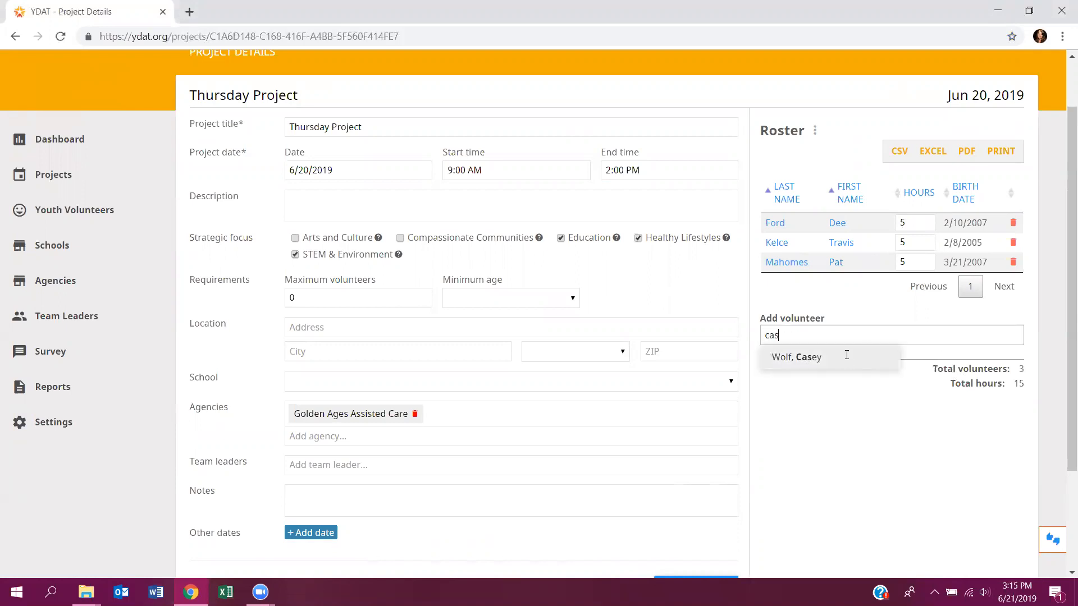
click(845, 357)
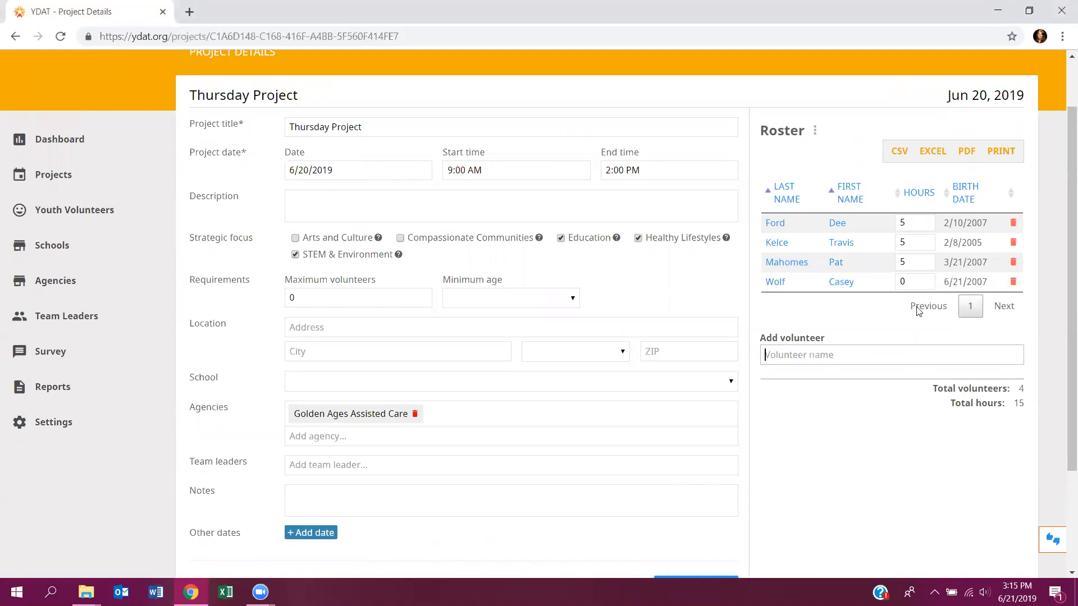
- Set the newly added volunteer's hours to 5 and save the project changes
double_click(918, 276)
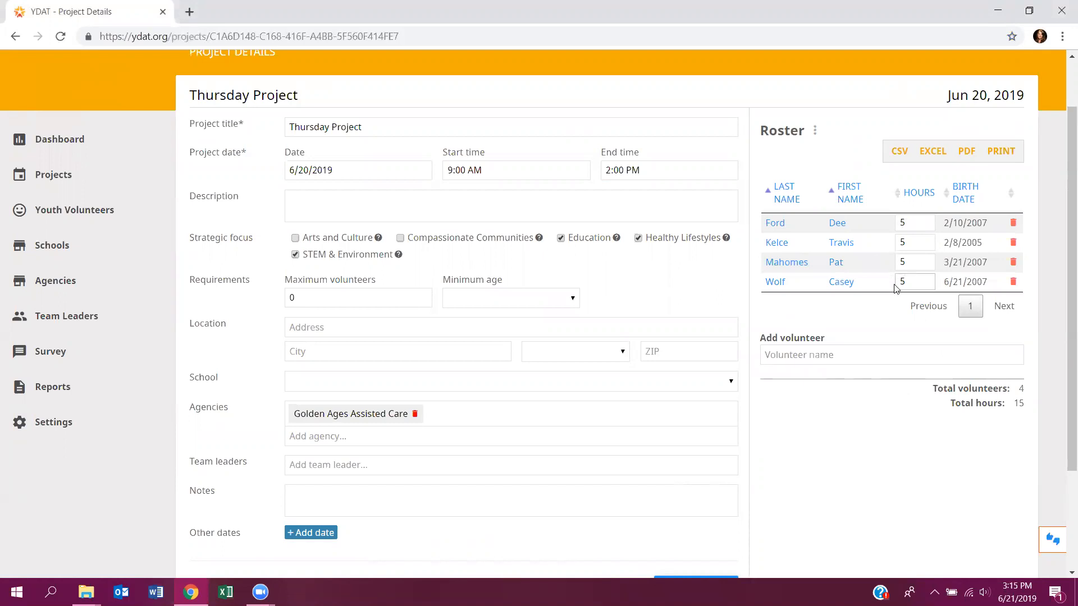
scroll(507, 490, down, 3)
click(674, 446)
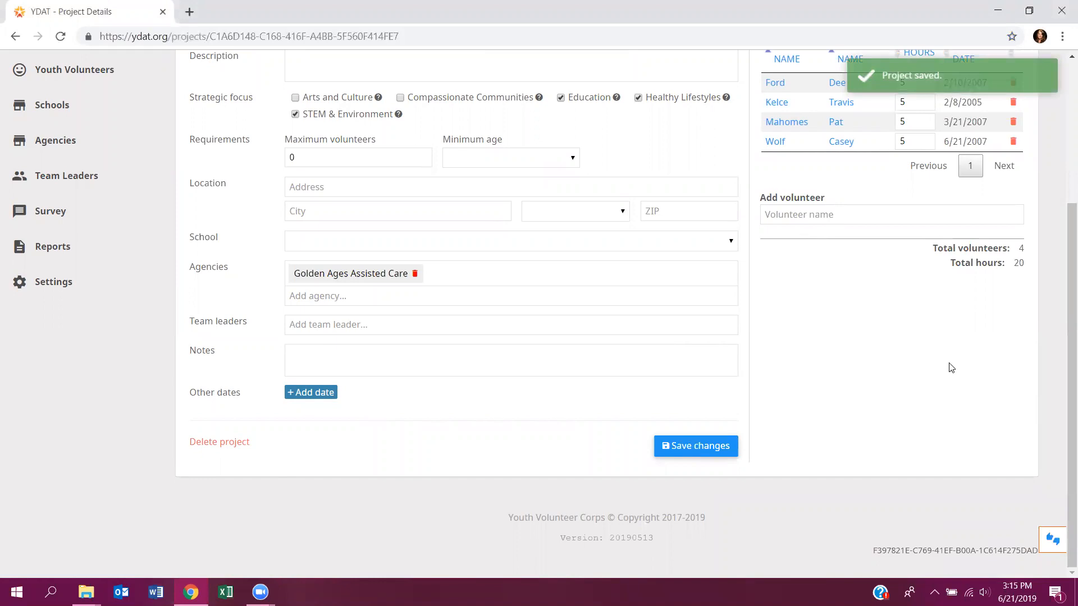
scroll(951, 367, up, 4)
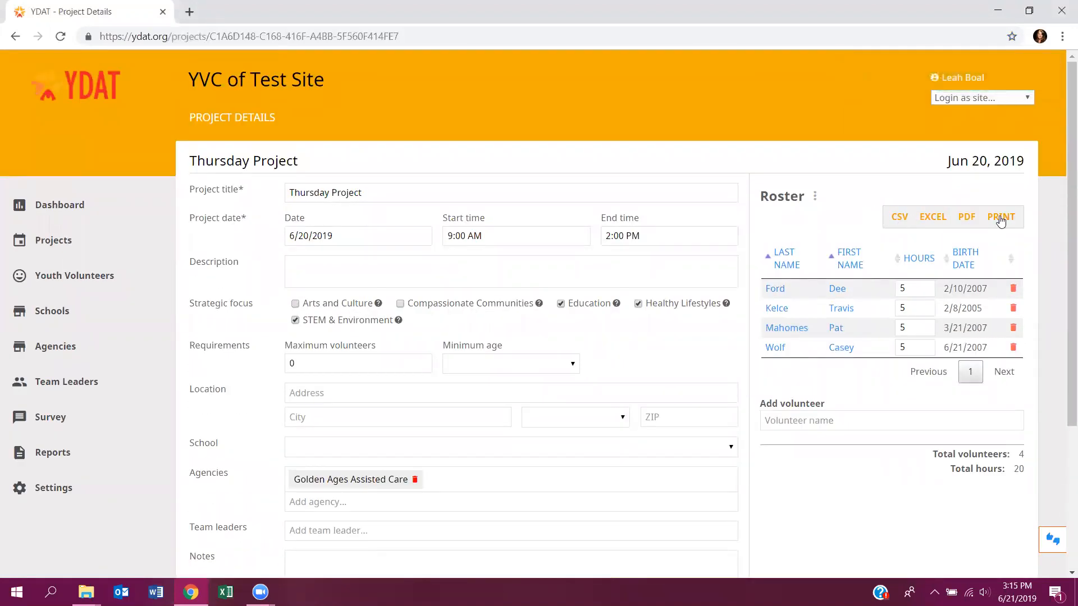
- Return to the projects calendar and start a new project titled "Park project"
click(74, 251)
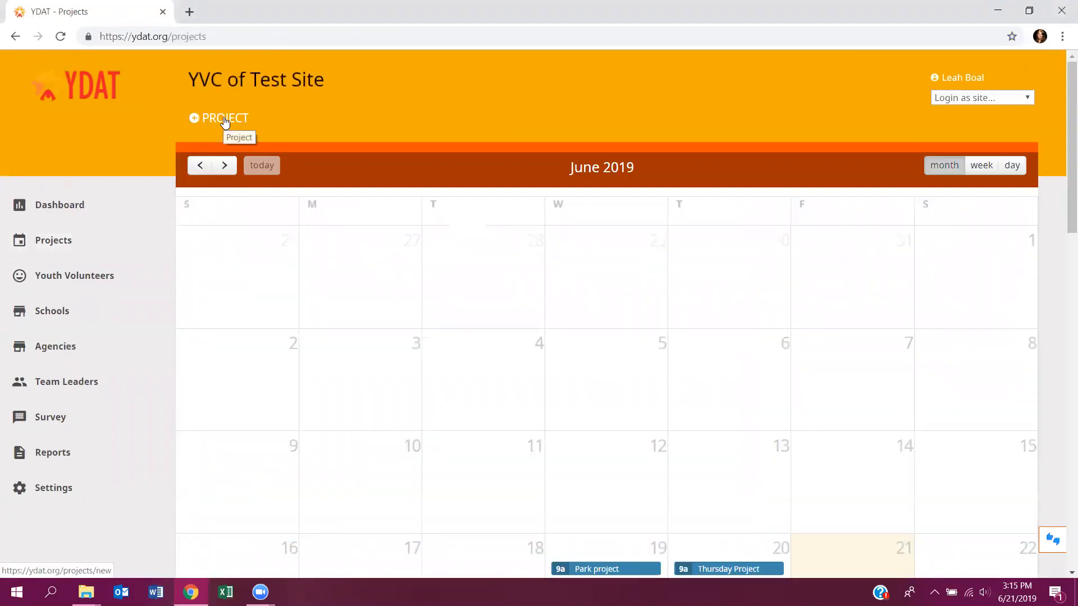
click(225, 119)
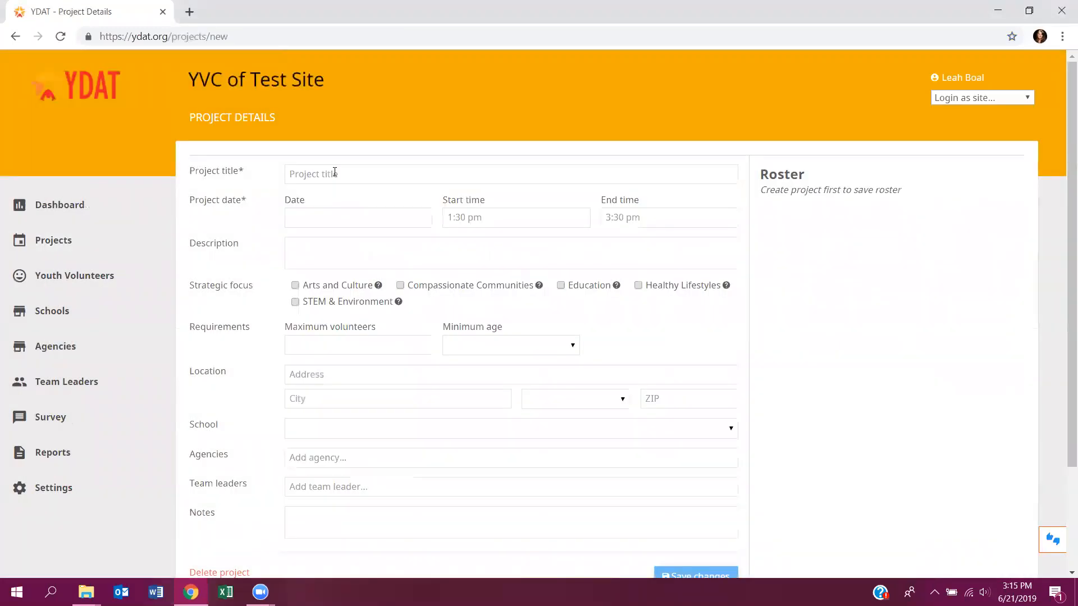
click(334, 172)
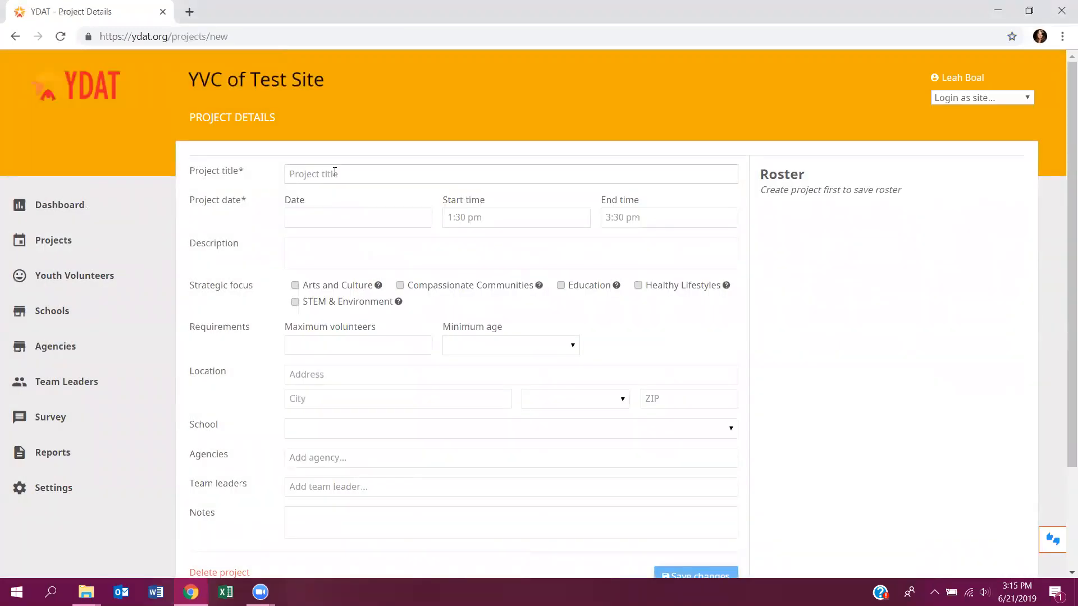
text(Park project)
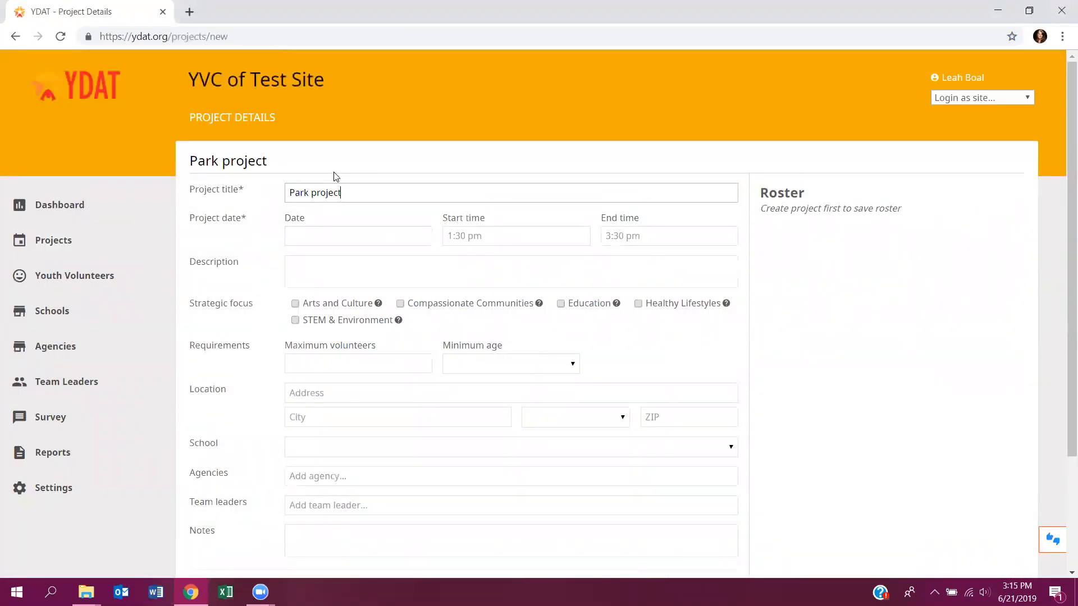
- Set the project date to 06/21/2019 with a start time of 1:30 pm and an end time of 3:30 pm
key(Tab)
click(406, 353)
click(483, 236)
text(1:30 pm)
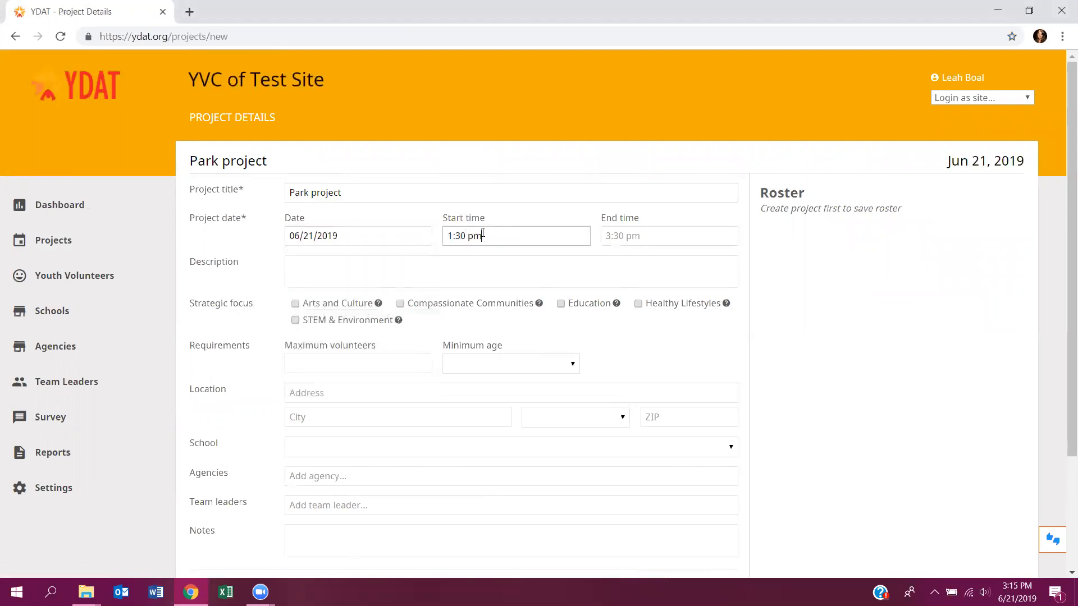
key(Tab)
text(3:30)
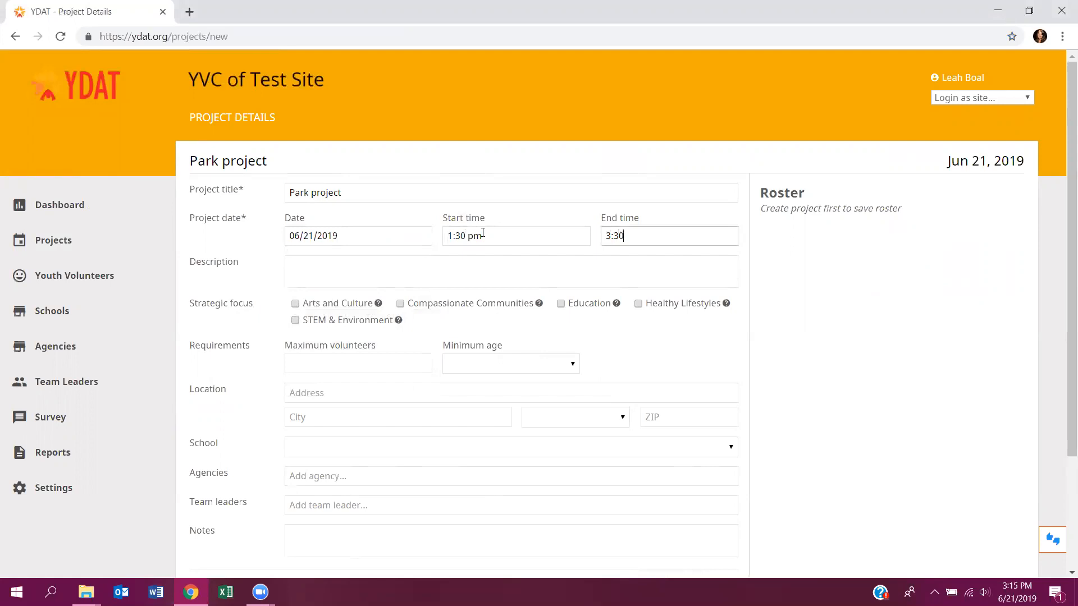
text( pm)
- Enter the description "Park maintenance" and choose the strategic focuses STEM & Environment and Compassionate Communities
click(420, 264)
text(Ap)
text(ark mainten)
text(ance)
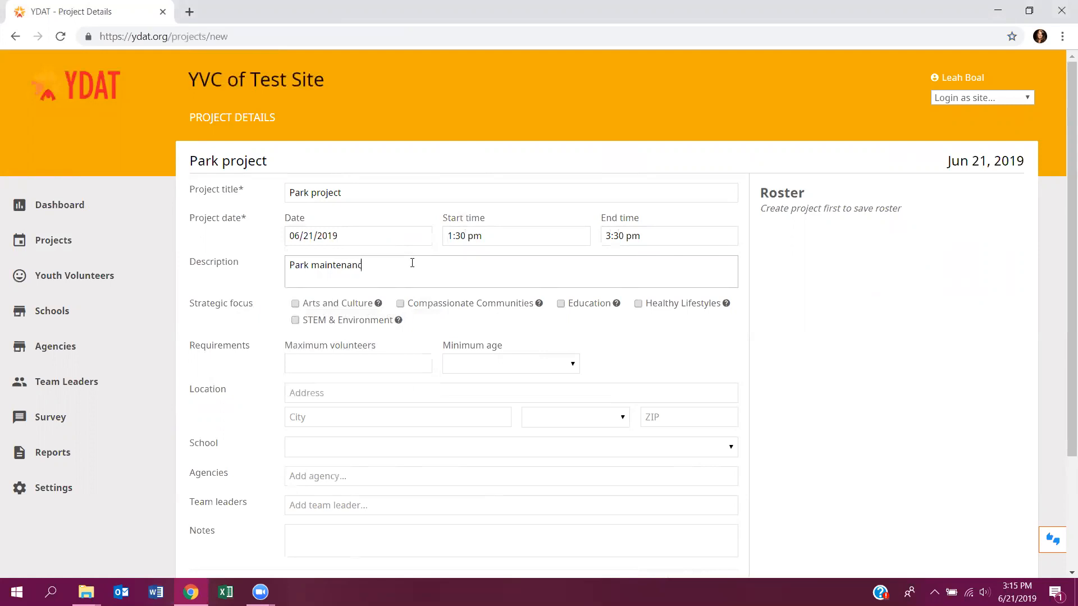
click(296, 320)
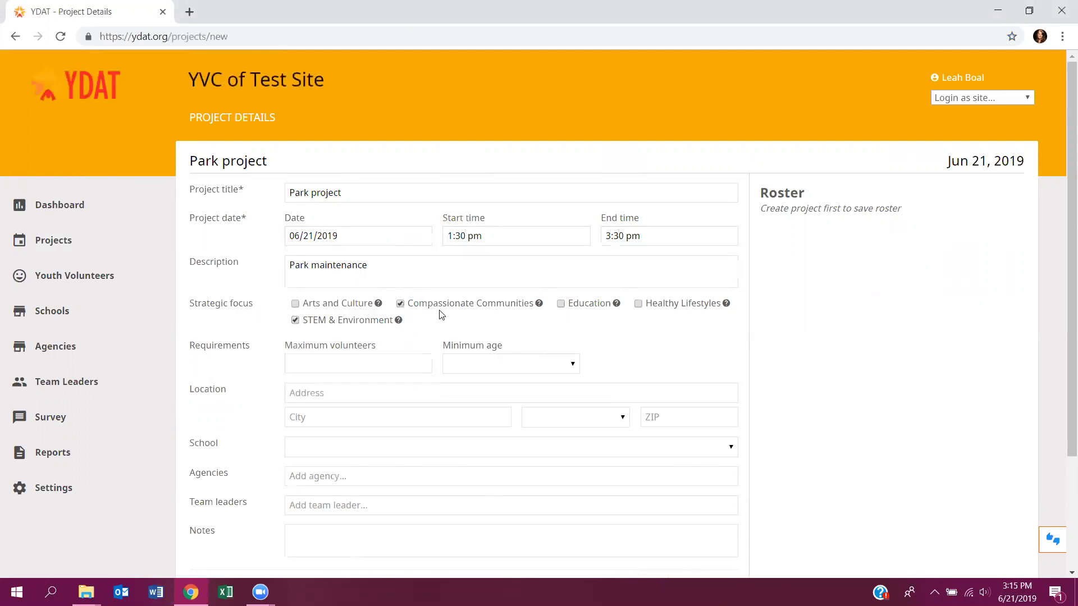
mouse_move(377, 303)
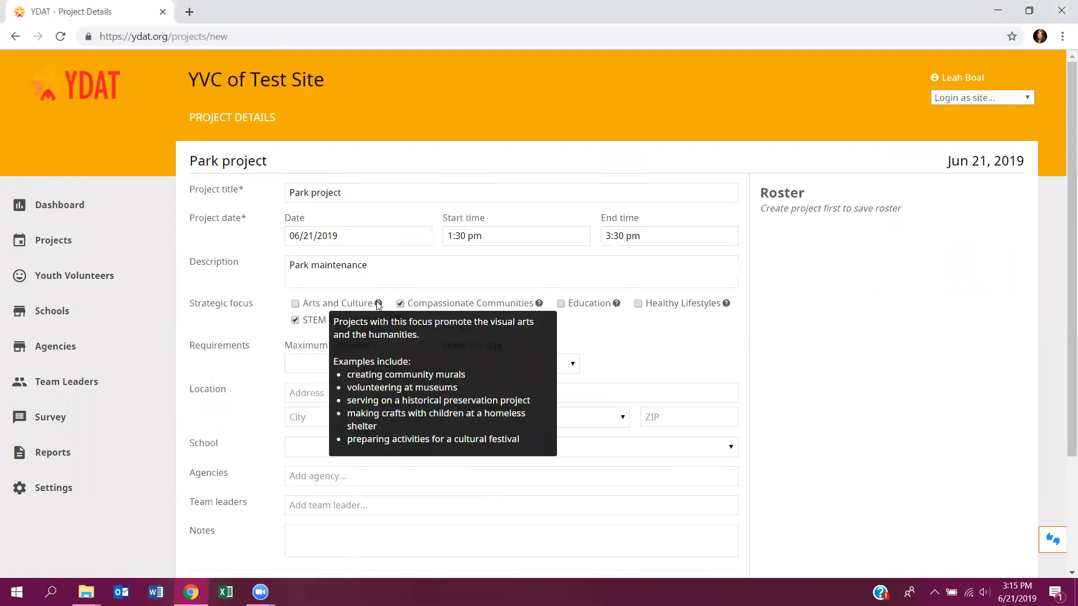
mouse_move(542, 303)
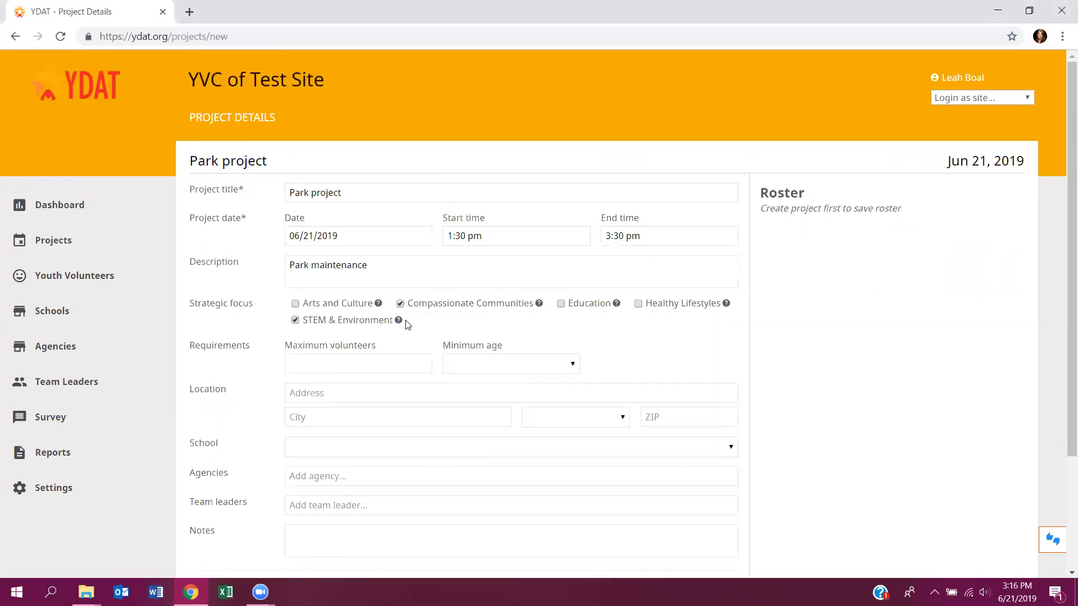
- Set the project's maximum volunteers to 10 and look through the minimum age options
scroll(380, 293, down, 2)
click(374, 297)
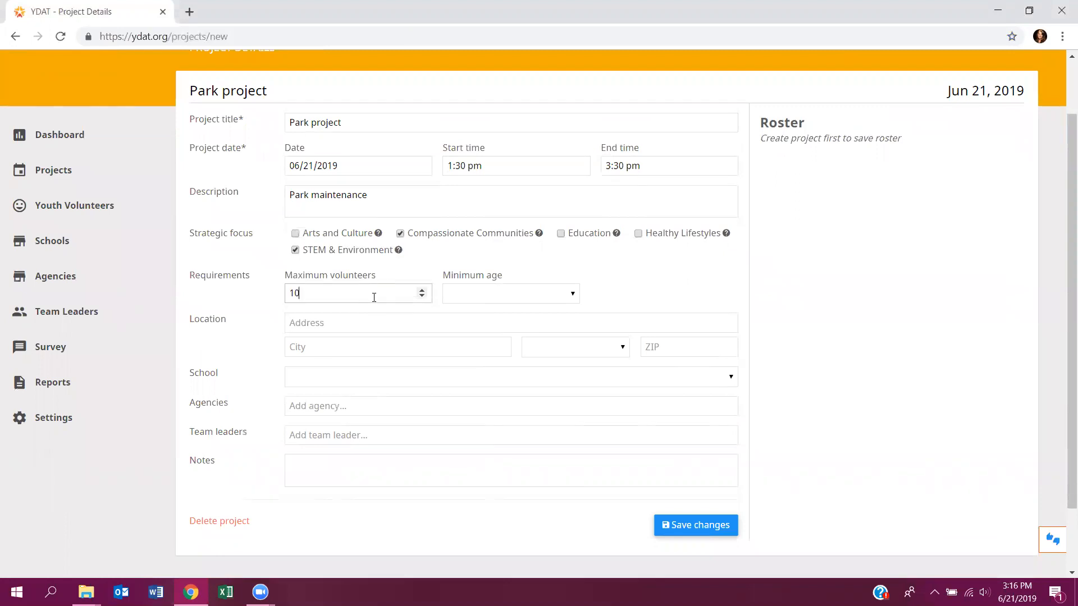
click(506, 299)
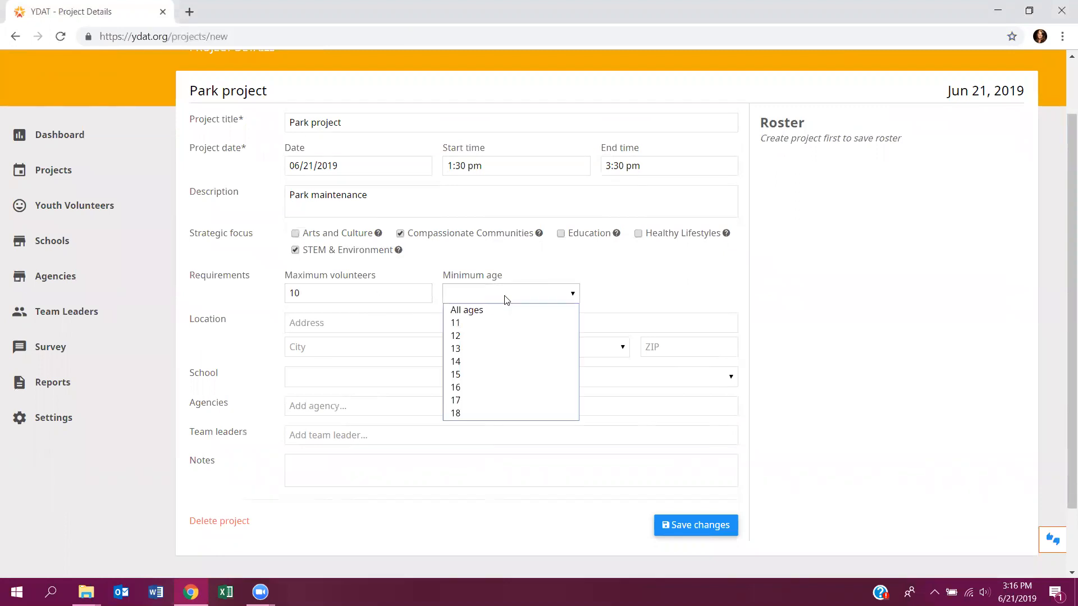
click(633, 295)
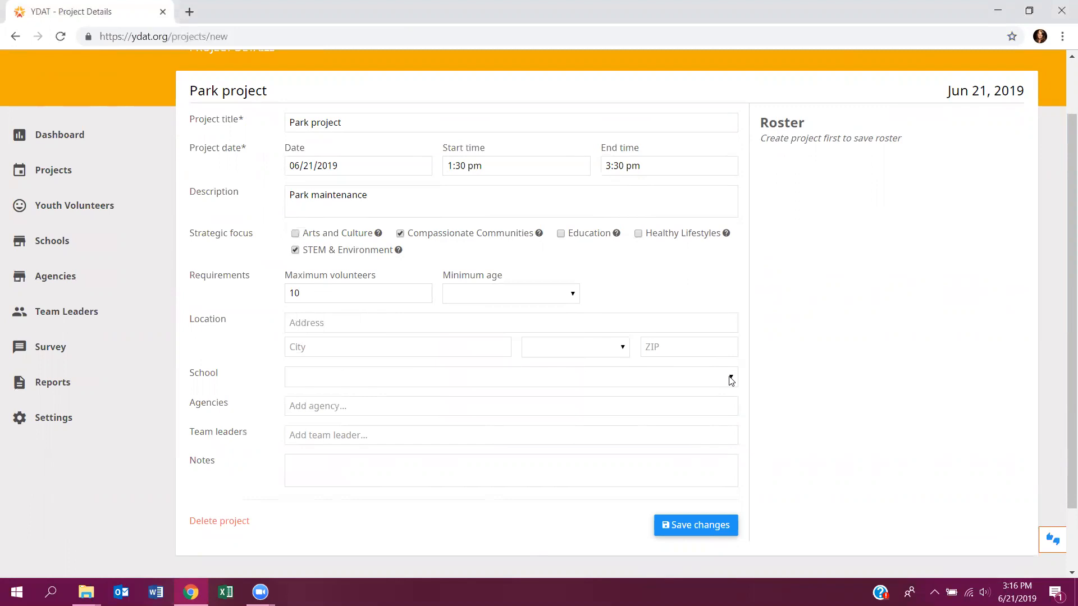
- Add the Nature Preserve agency and assign a team leader by name to the project
click(411, 399)
text(na)
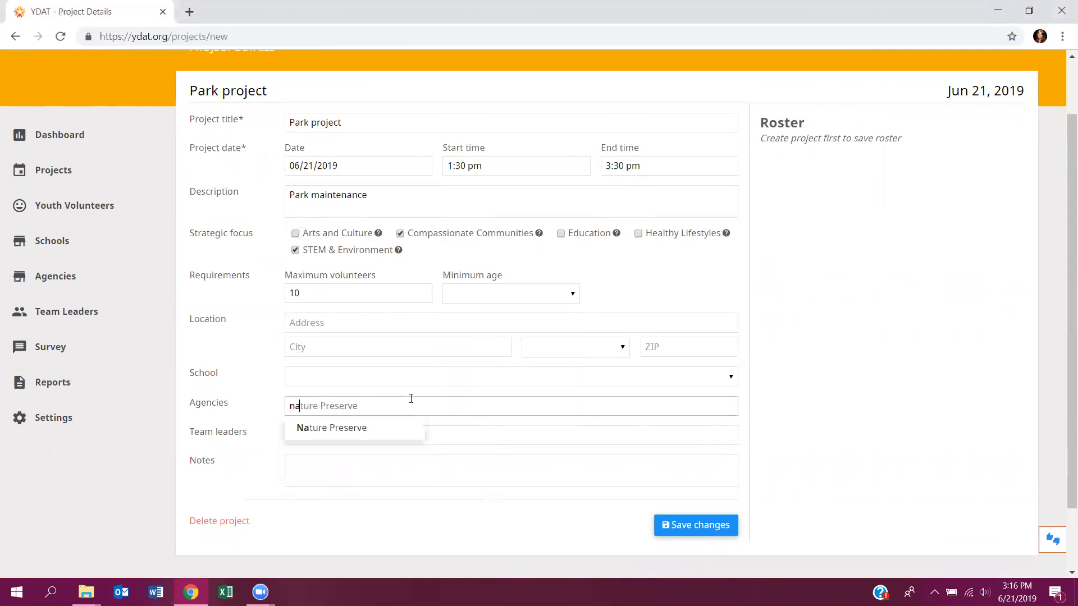
click(400, 428)
click(322, 461)
text(an)
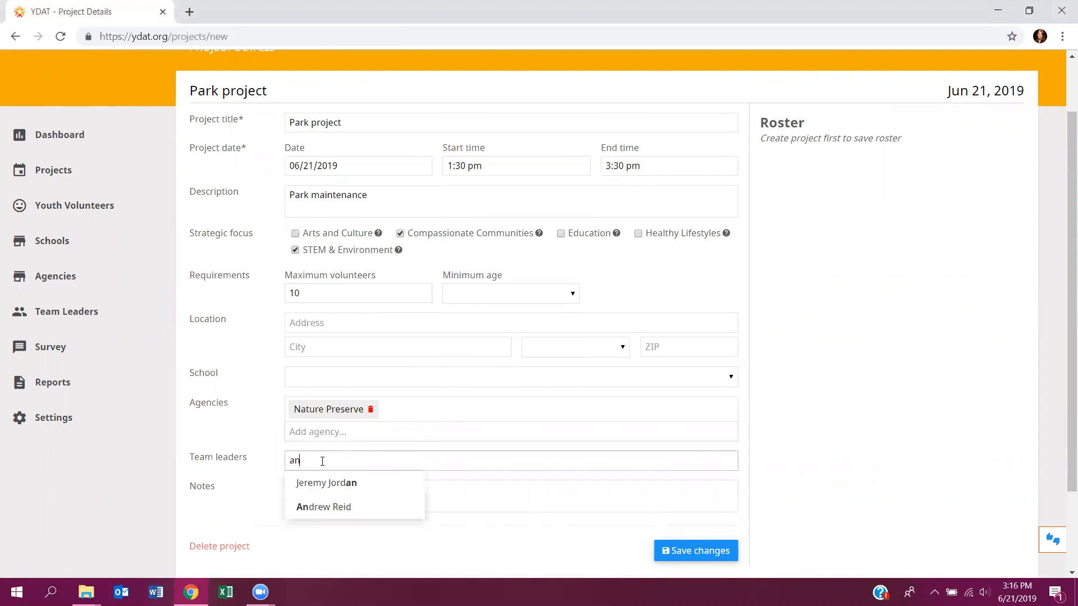
click(332, 505)
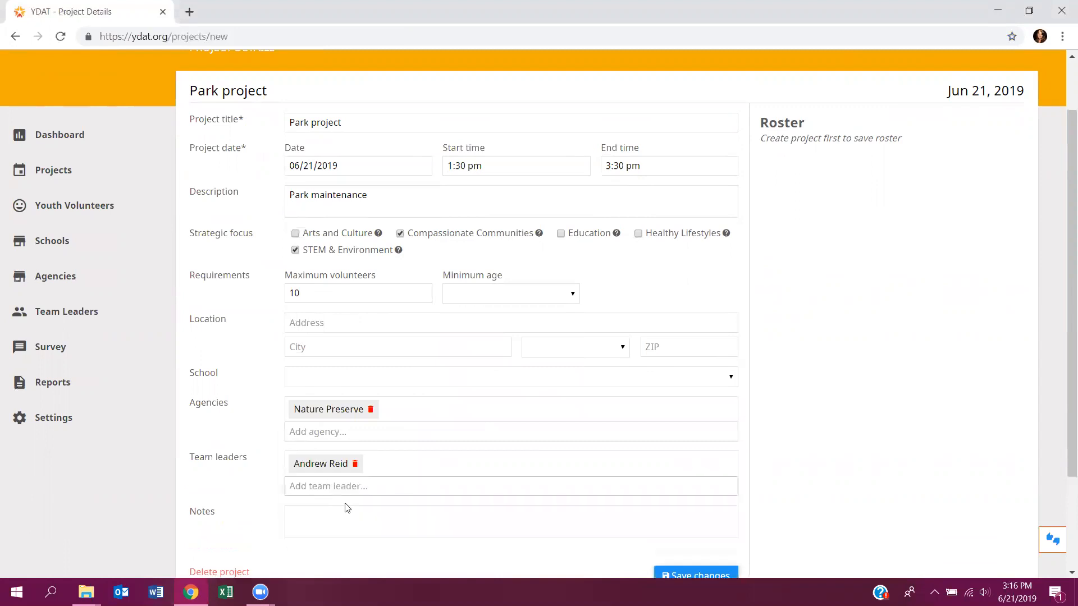
- Enter the project note "wear closed-toe shoes" and save the new project
scroll(337, 508, down, 3)
click(349, 399)
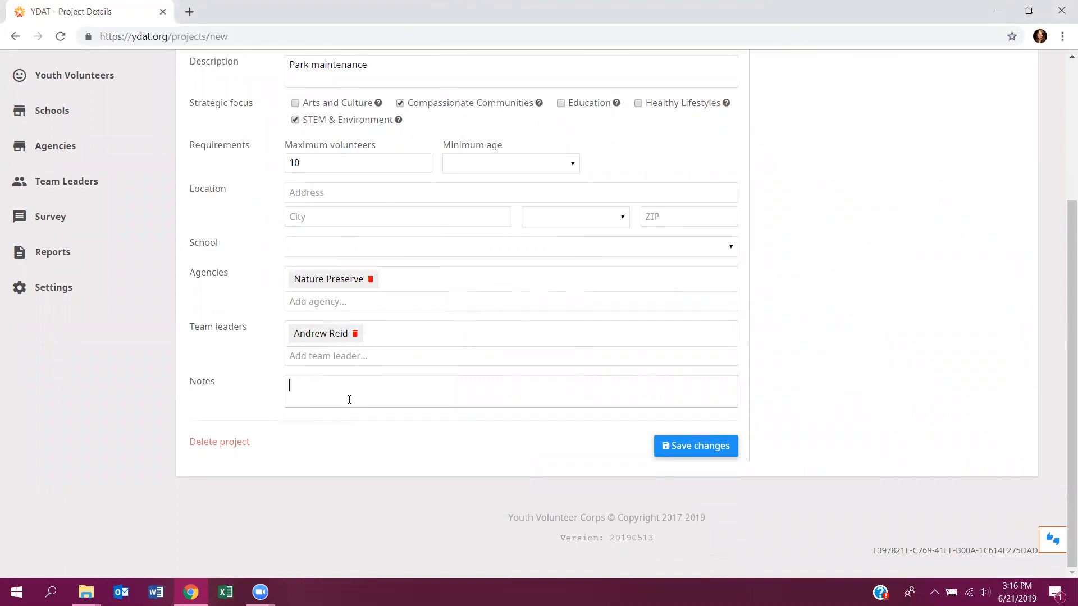
text(wear closed-toe shoes)
click(710, 448)
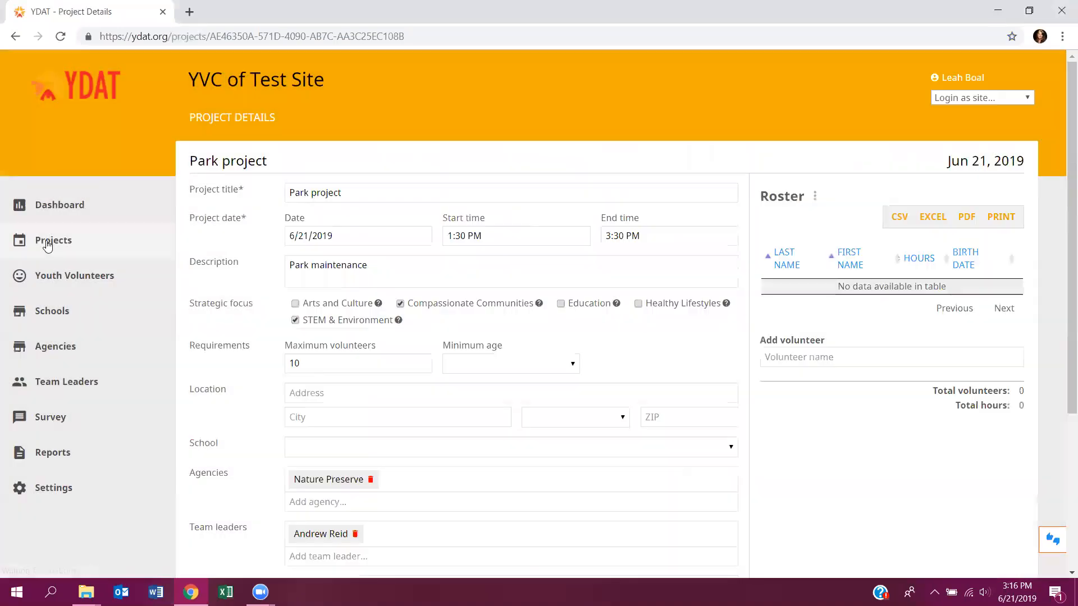
- Open the June 21 Park project from the projects calendar
click(47, 242)
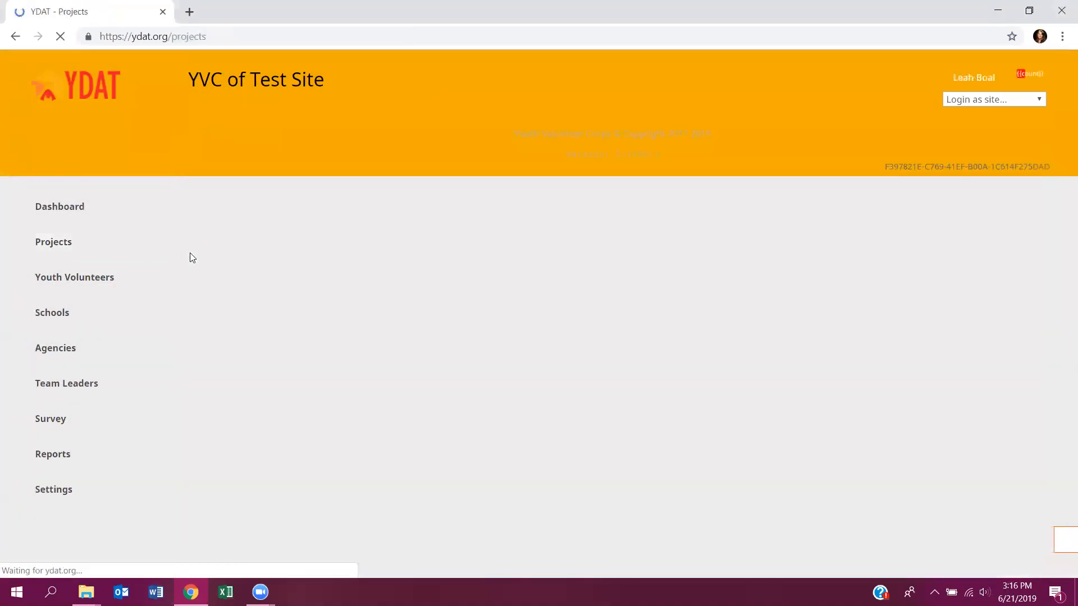
scroll(814, 389, down, 3)
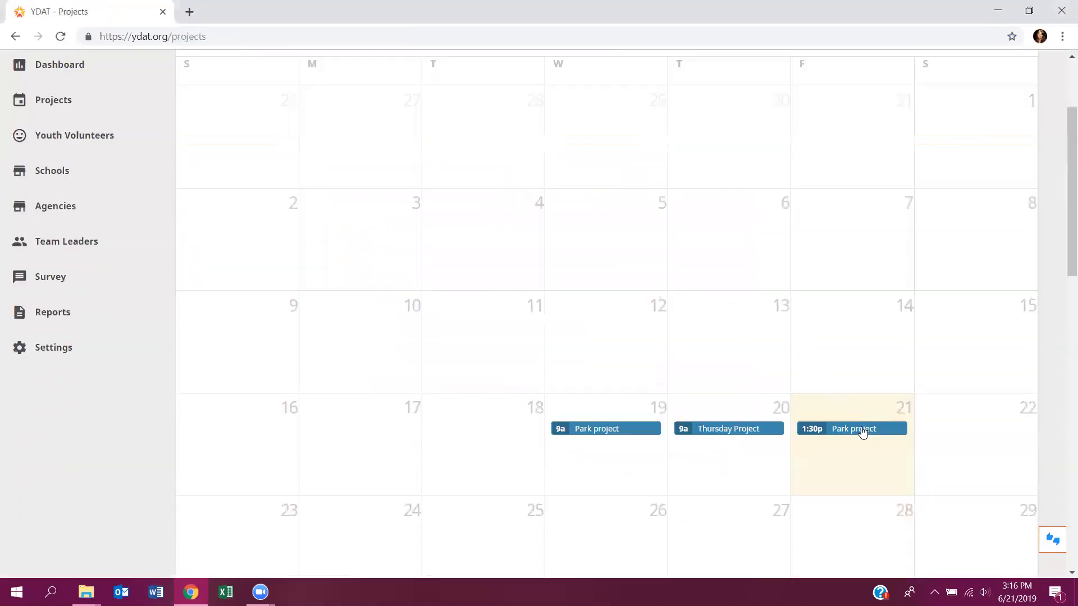
click(862, 430)
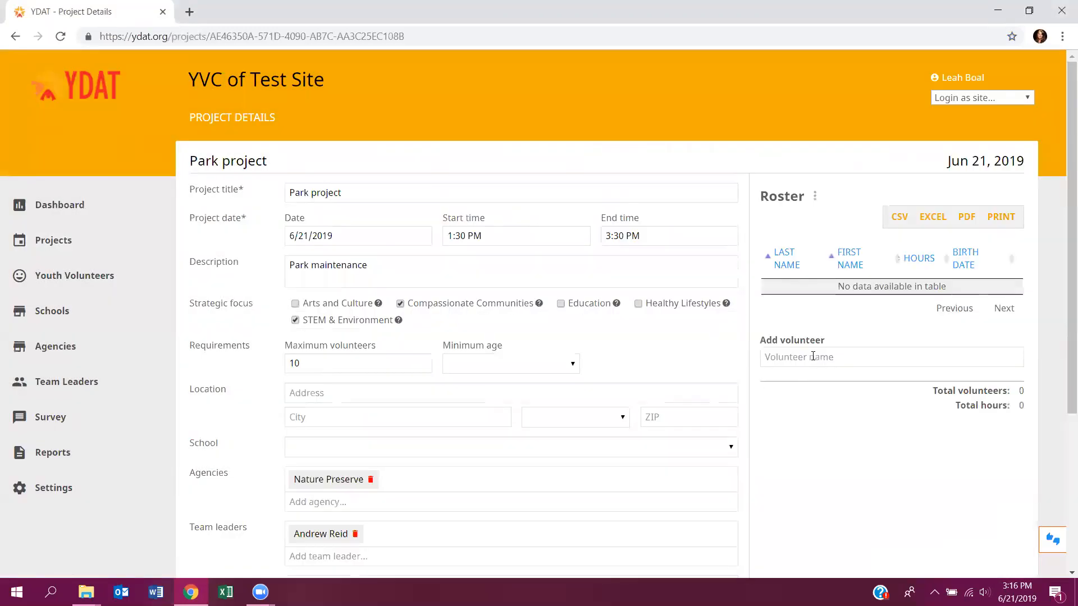
- Add three volunteers by name to the Park project's roster
click(813, 357)
text(cas)
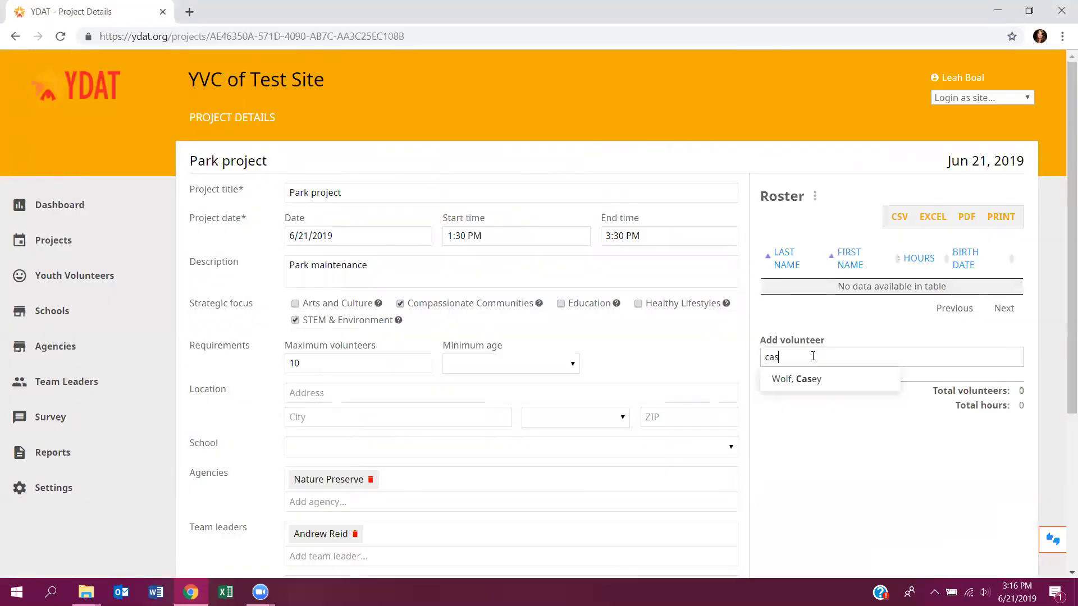
click(814, 379)
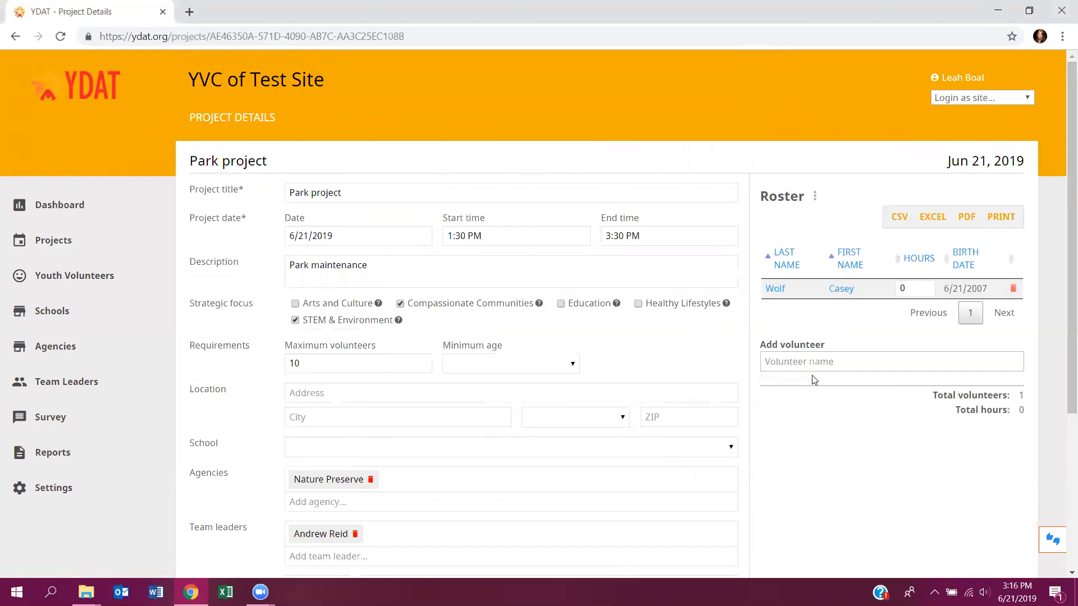
text(pat)
click(813, 382)
text(de)
click(814, 403)
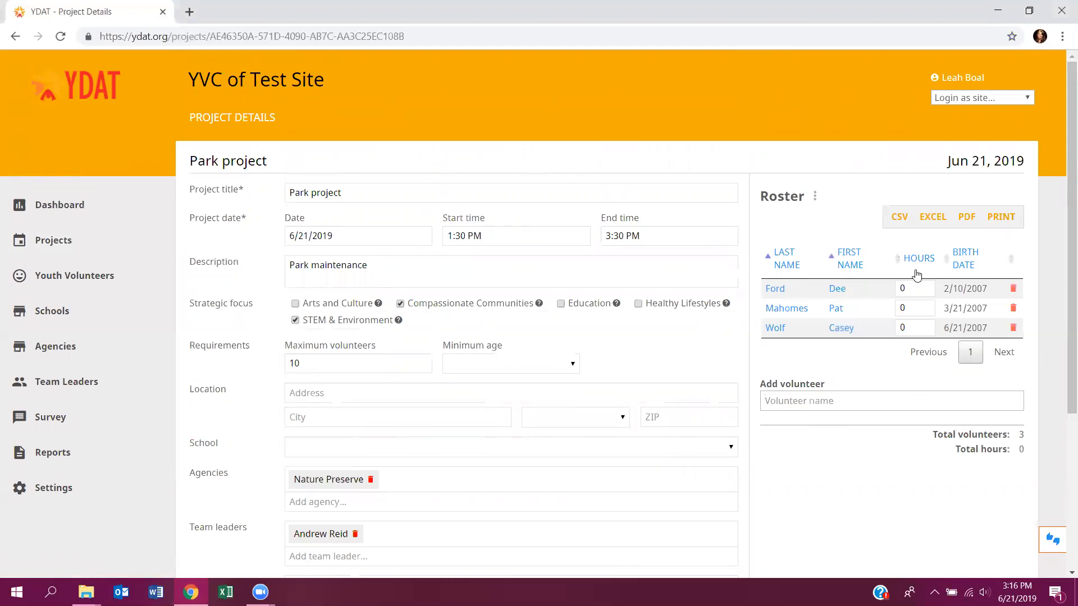
- Set the hours of all volunteers on the roster to 2 in a single operation
click(815, 197)
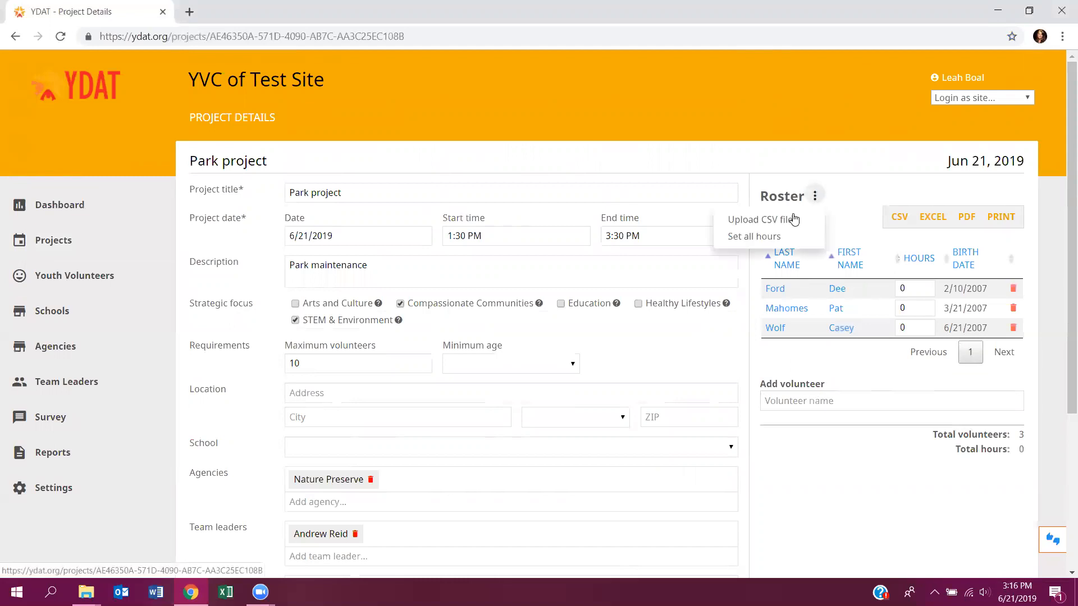
click(747, 237)
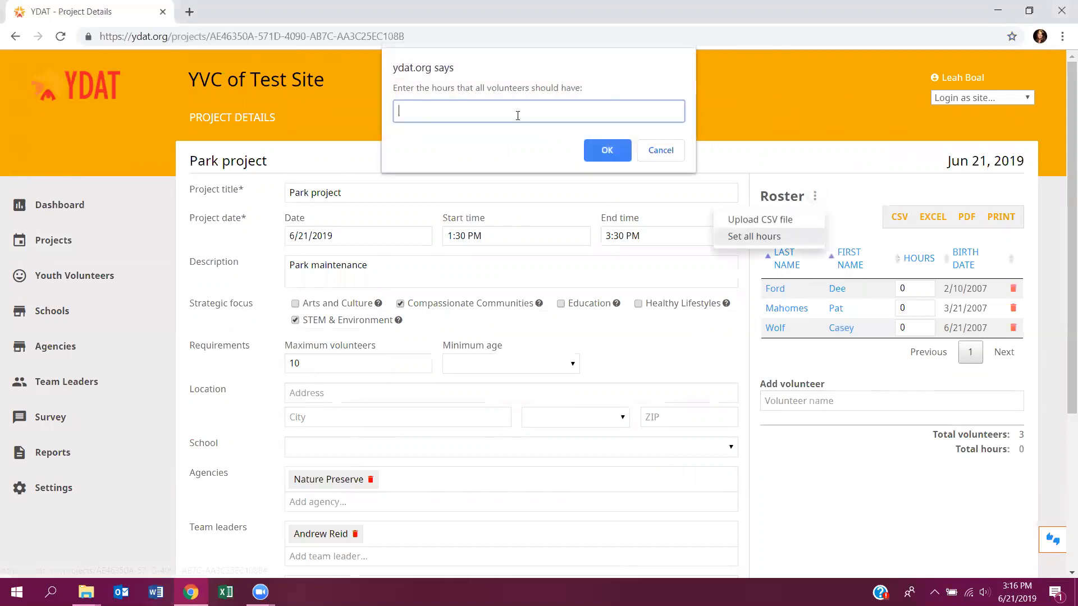
click(617, 159)
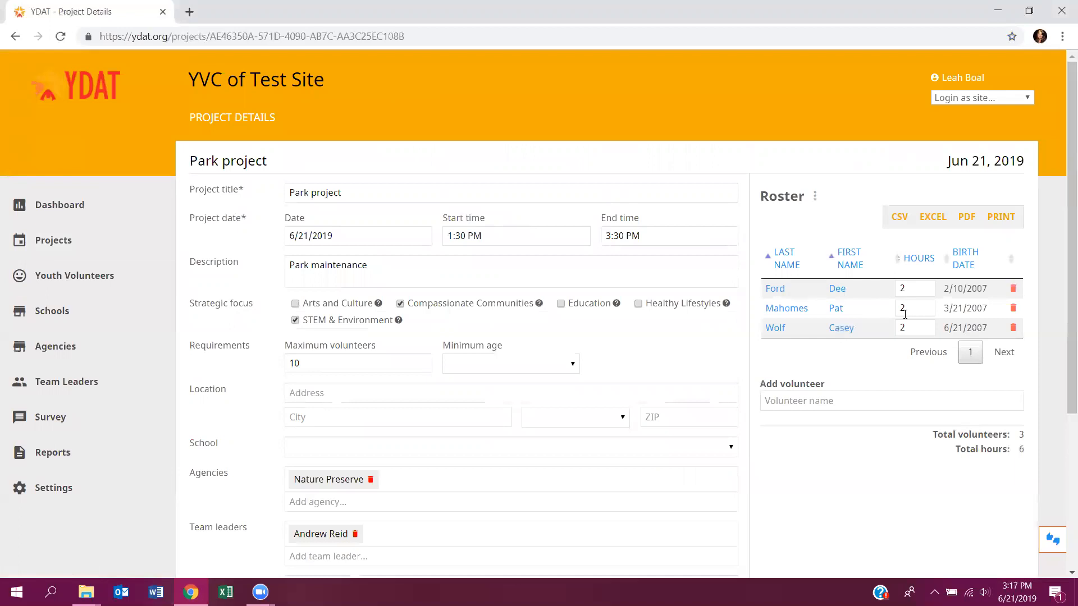
- Set the hours of the third volunteer on the Park project's roster to 1 and save the project changes
double_click(914, 328)
text(1)
scroll(781, 336, down, 4)
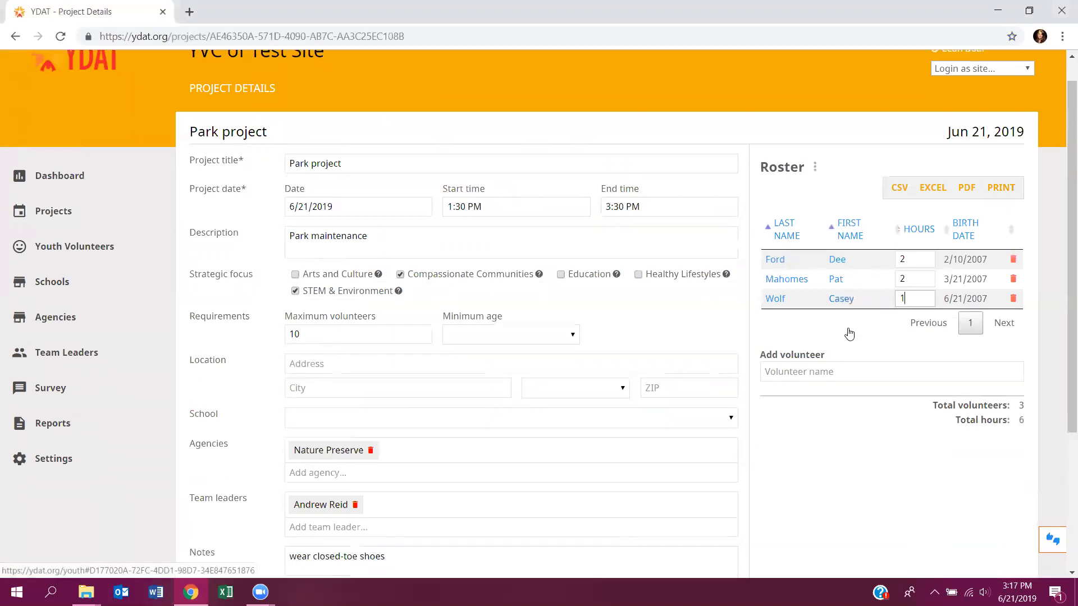
click(699, 469)
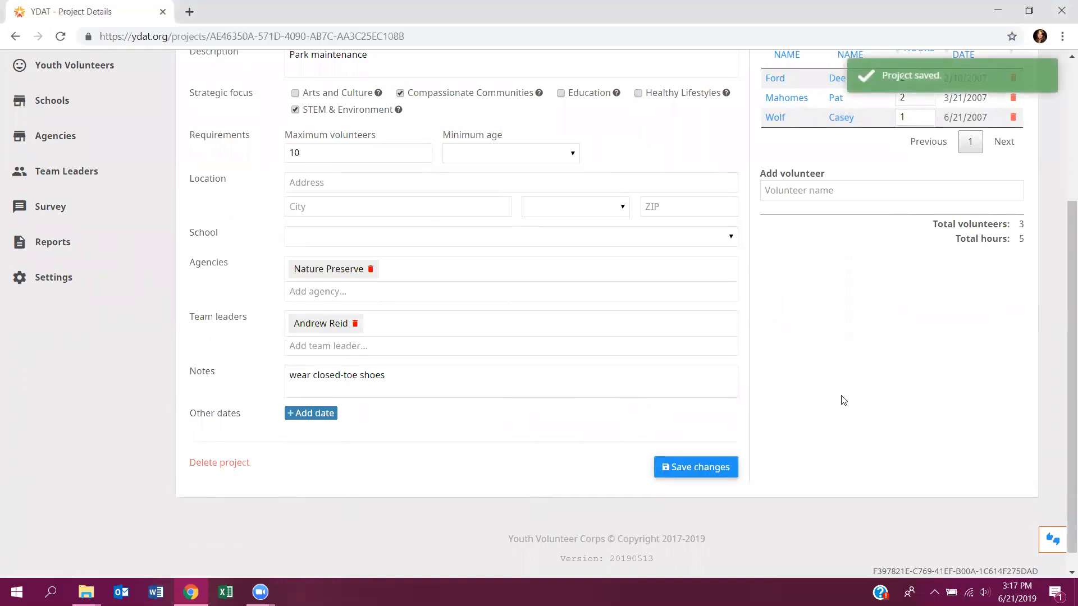
- Add June 28, 2019 as another date for the Park project, keeping the 1:30 PM to 3:30 PM times
click(317, 414)
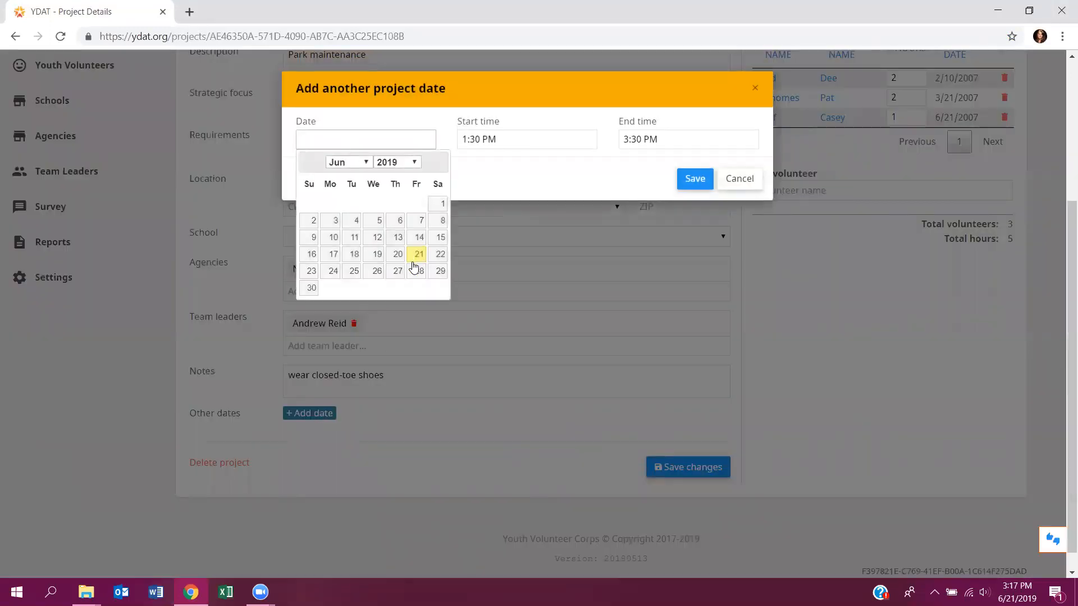
click(418, 269)
click(686, 190)
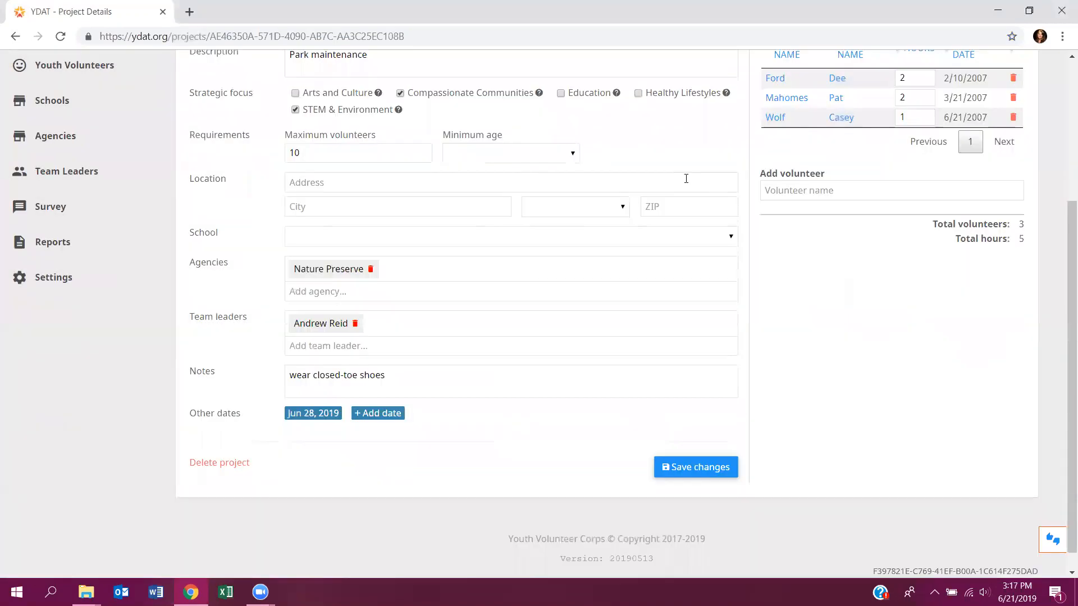
- Open the Youth Volunteers list and view the blank details form for a new volunteer without saving it
scroll(323, 245, up, 4)
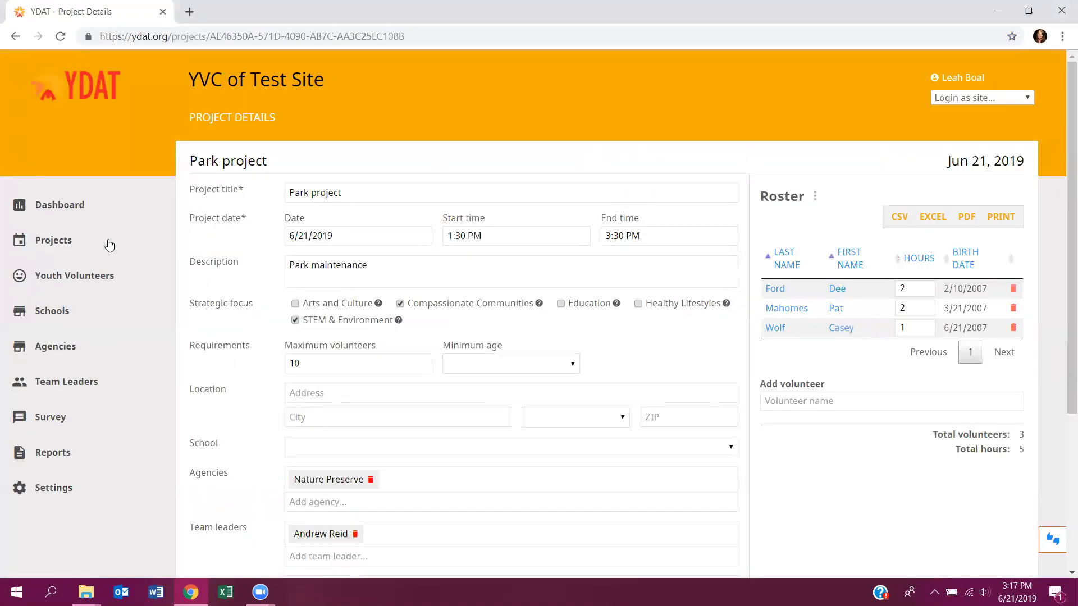
click(86, 282)
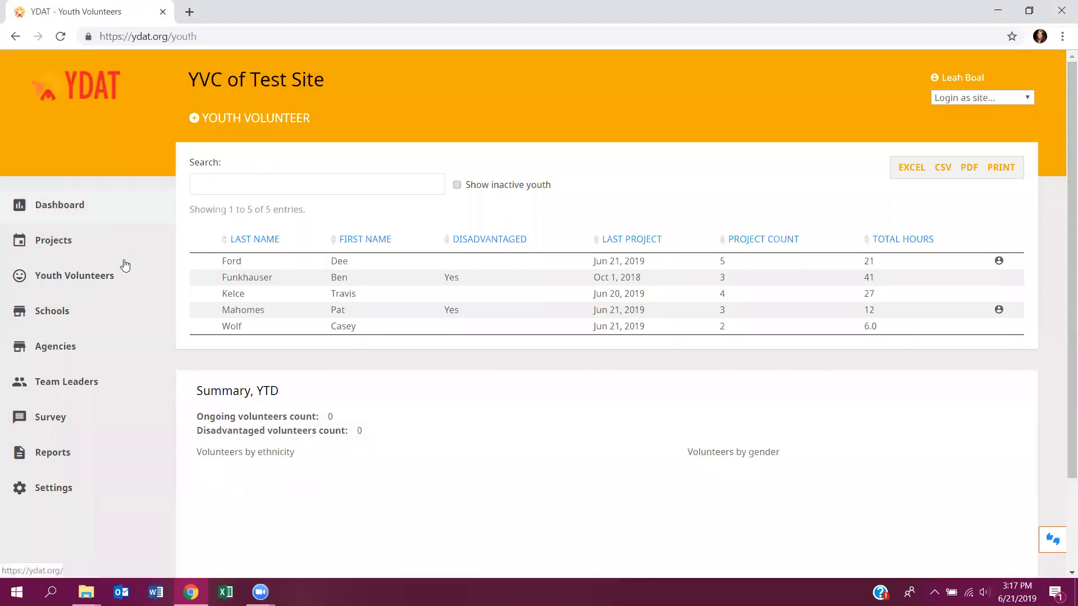
click(277, 120)
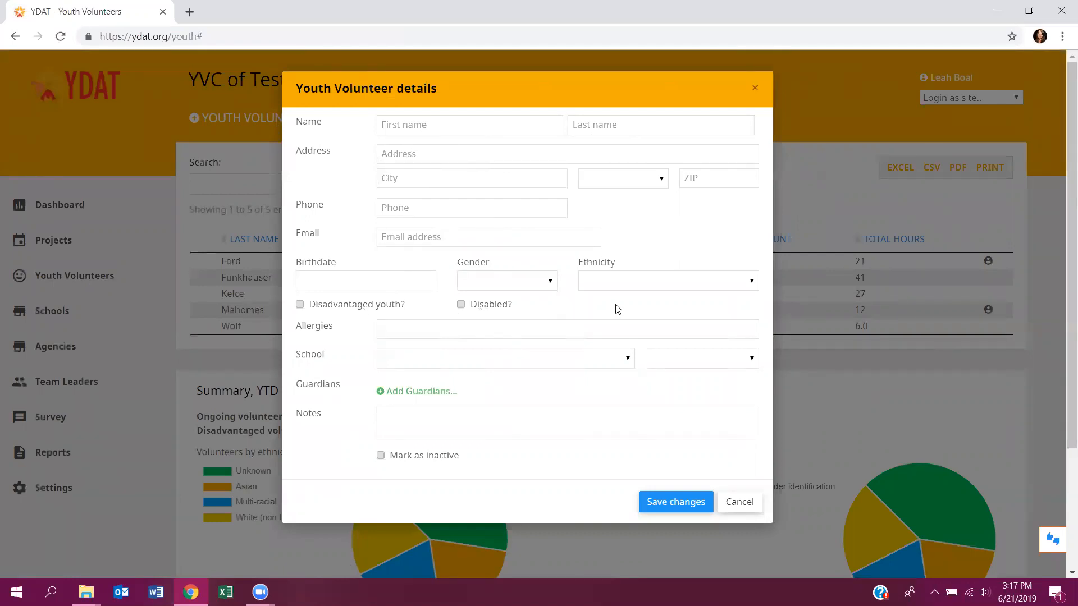
click(732, 501)
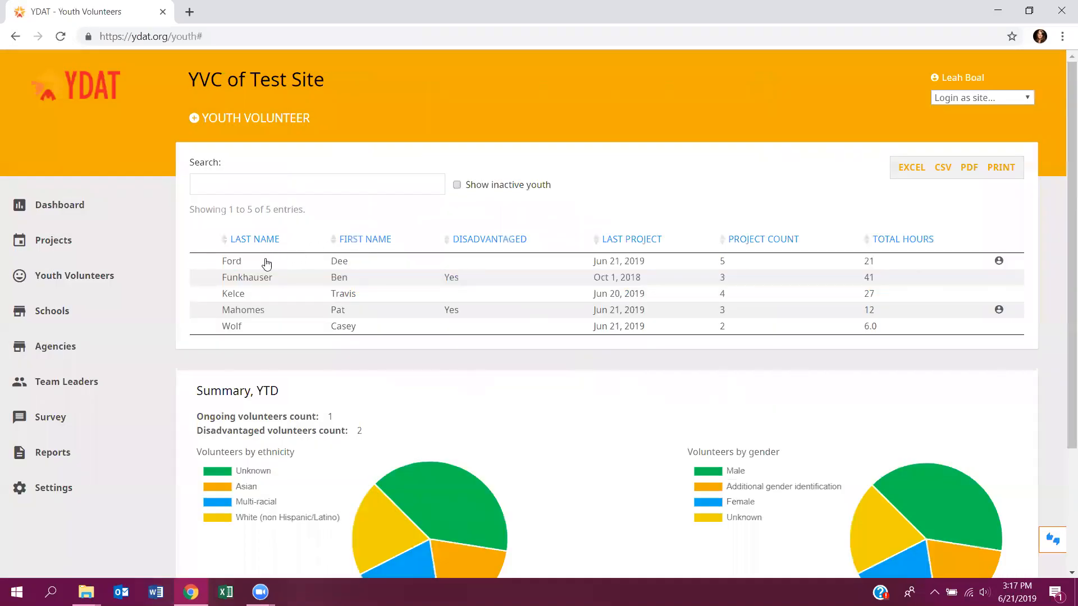
- Show the inactive youth in the volunteers list and hide them again
click(457, 185)
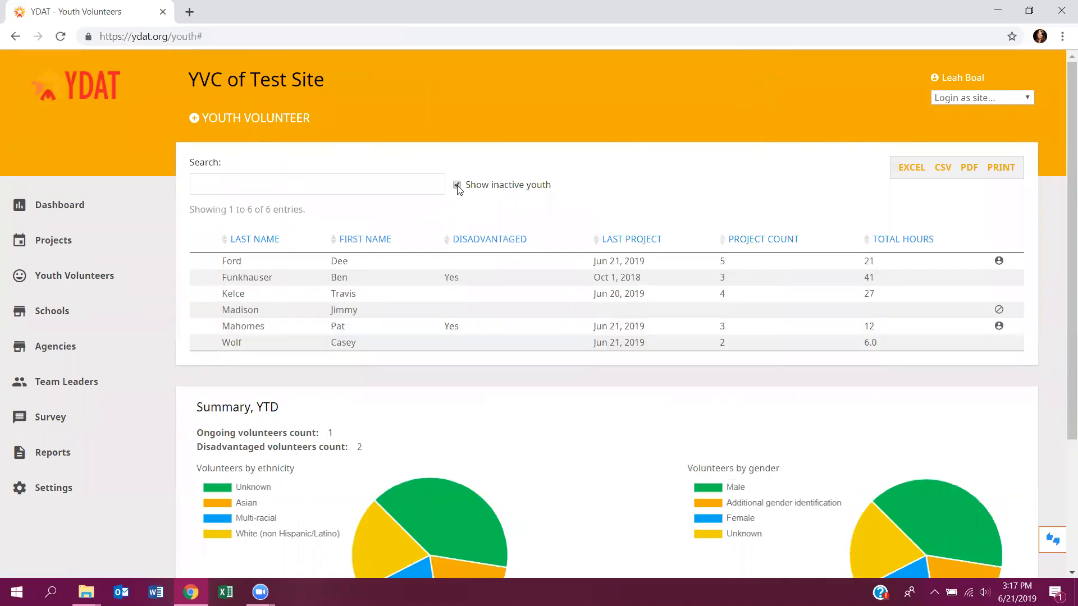
click(457, 186)
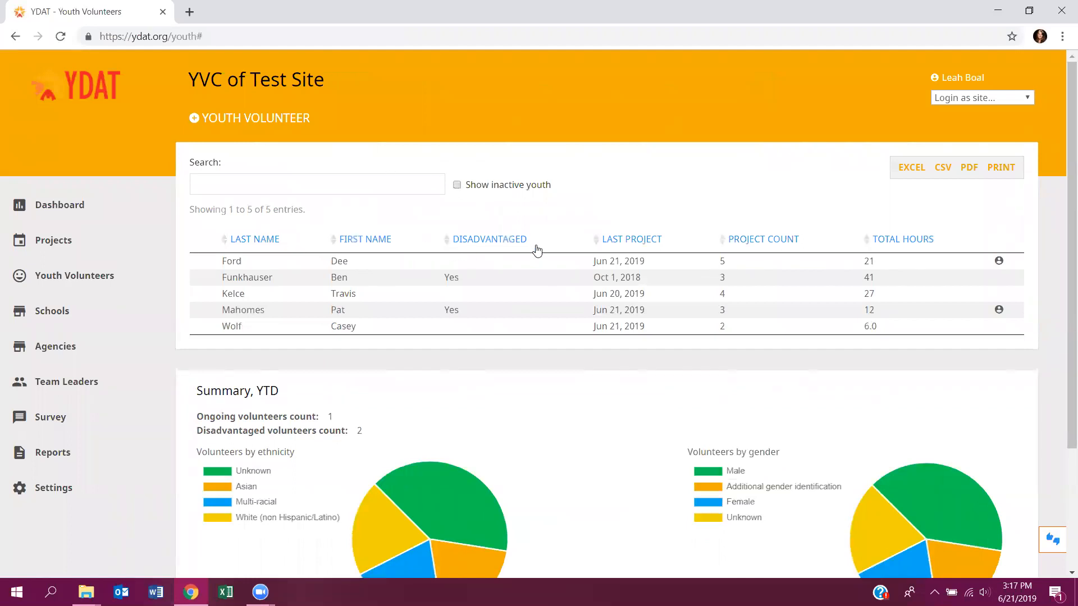
- Export the youth volunteers list to Excel, view the downloaded workbook, and return to the volunteers page
click(909, 167)
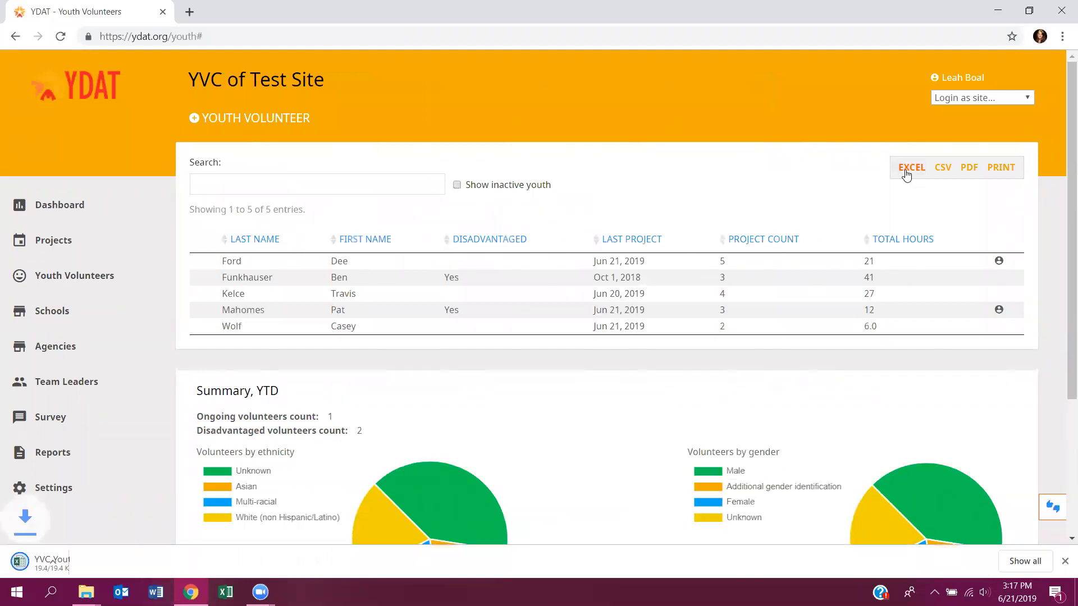
click(84, 567)
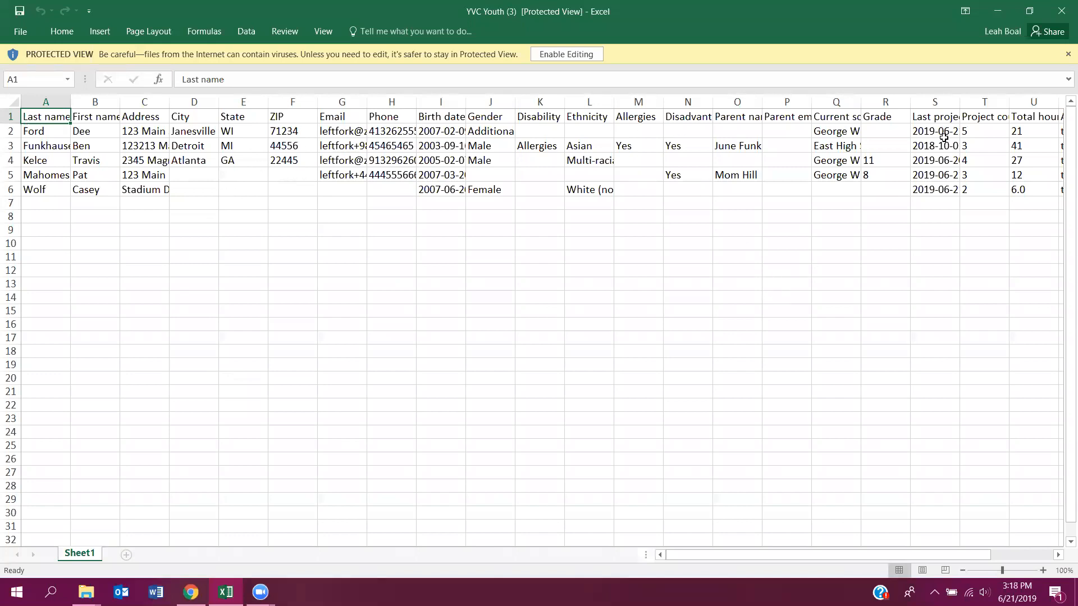
click(998, 11)
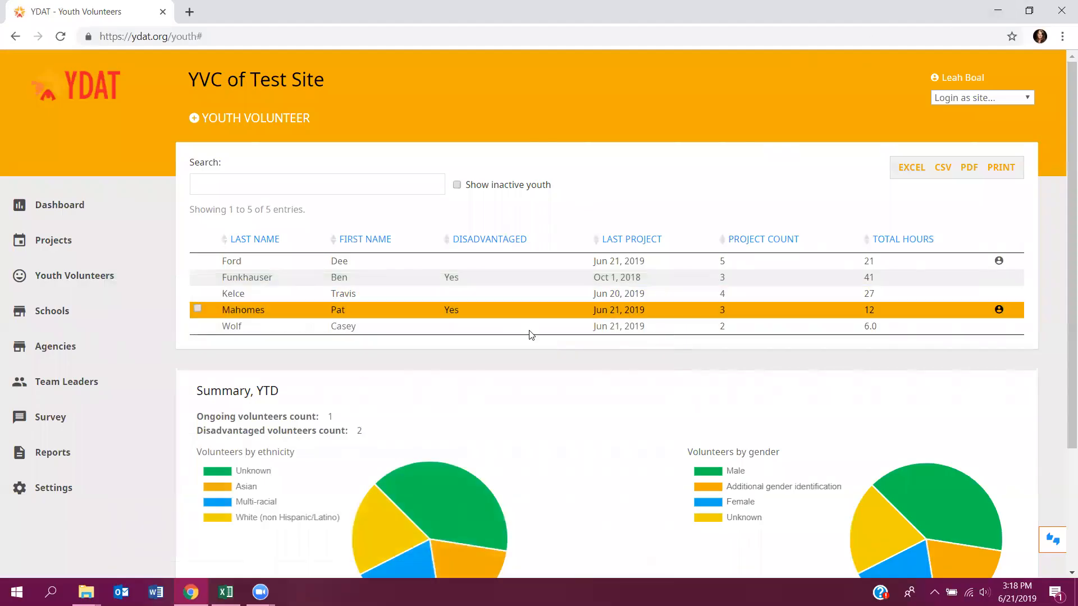
- Examine the year-to-date summary, including the volunteer counts and the ethnicity and gender pie charts
scroll(594, 393, down, 1)
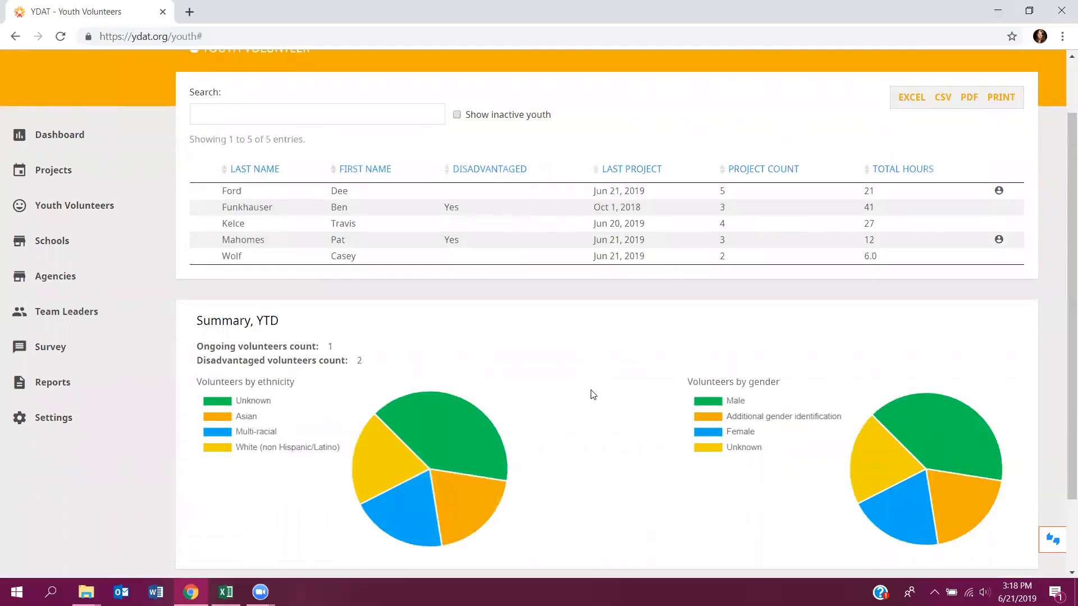
scroll(594, 394, up, 1)
scroll(591, 396, down, 2)
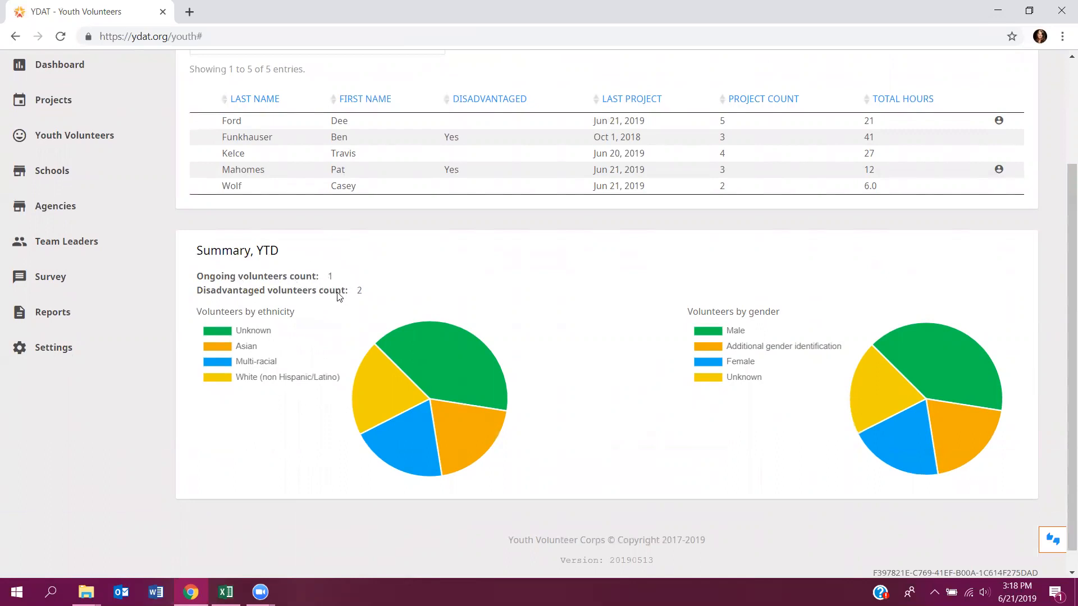
mouse_move(464, 437)
mouse_move(494, 384)
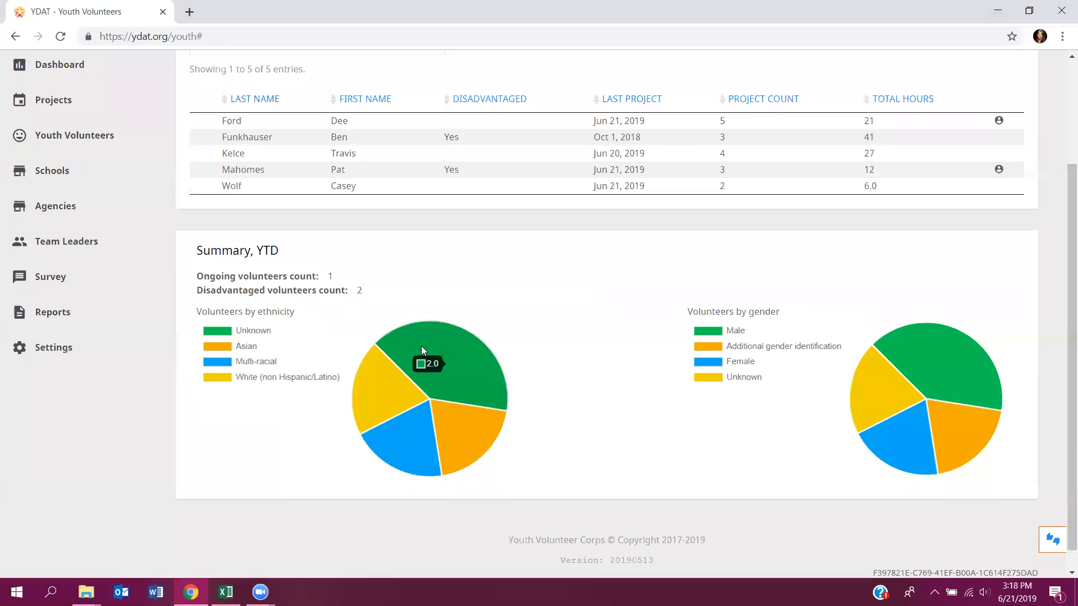
mouse_move(406, 447)
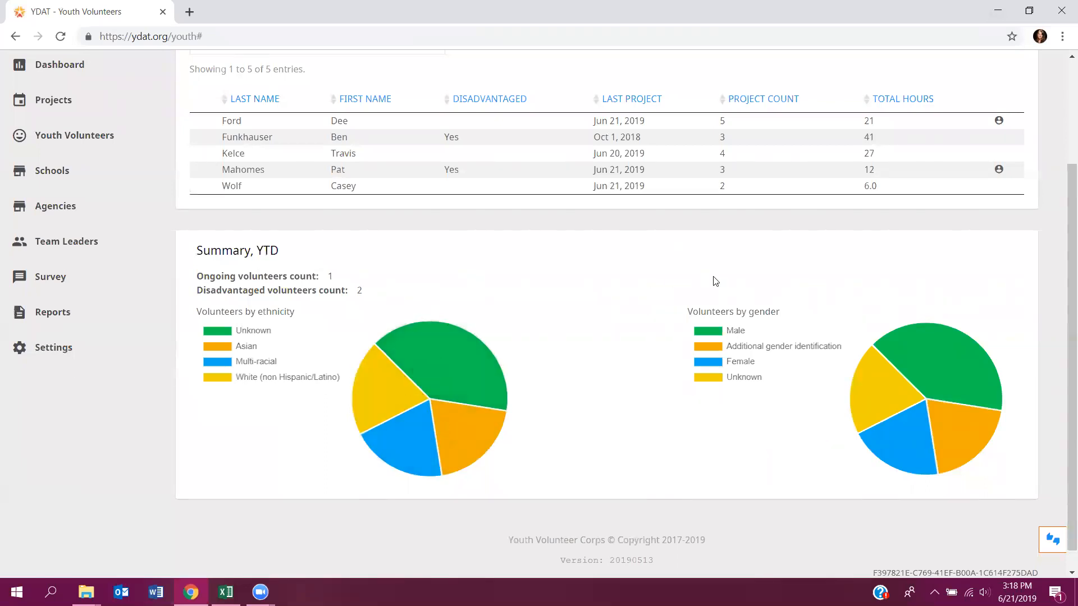
mouse_move(904, 426)
- Select the first two volunteers in the list and view the actions available for selected volunteers
scroll(669, 294, up, 3)
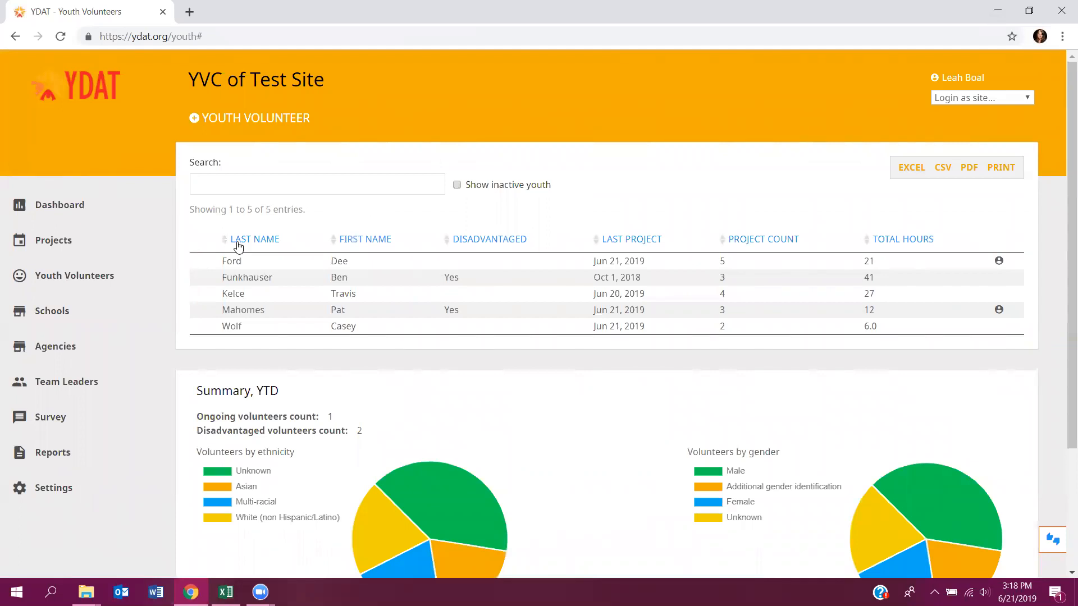
click(197, 260)
click(196, 275)
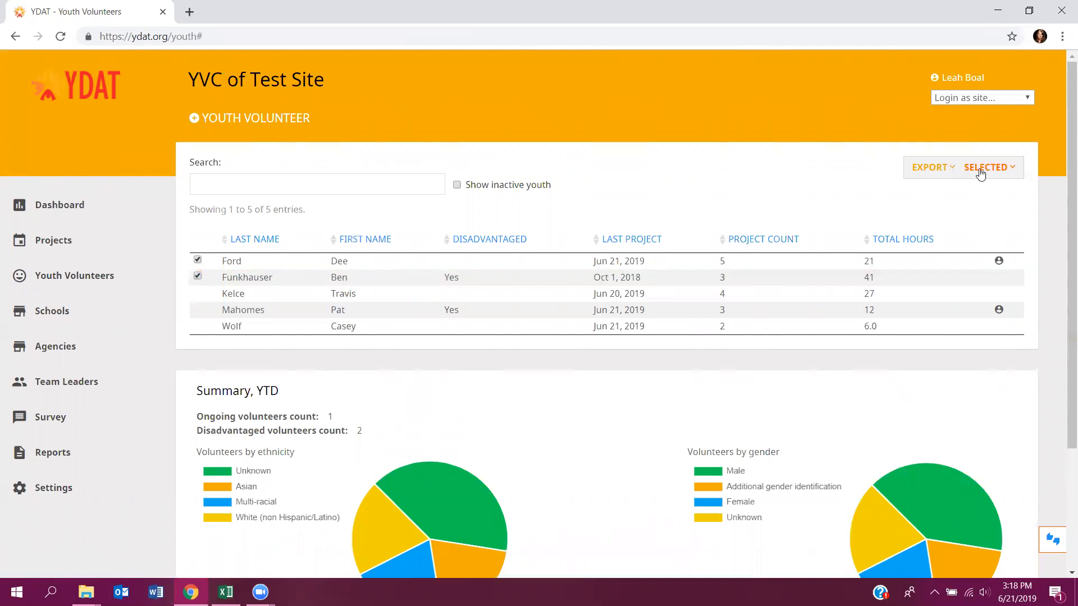
click(1015, 171)
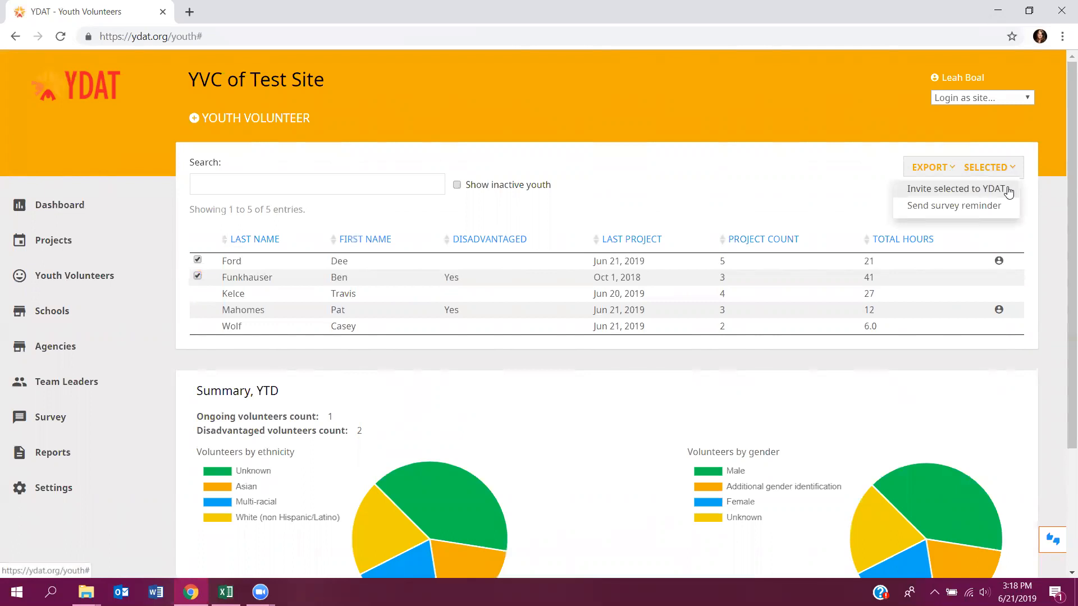
click(785, 187)
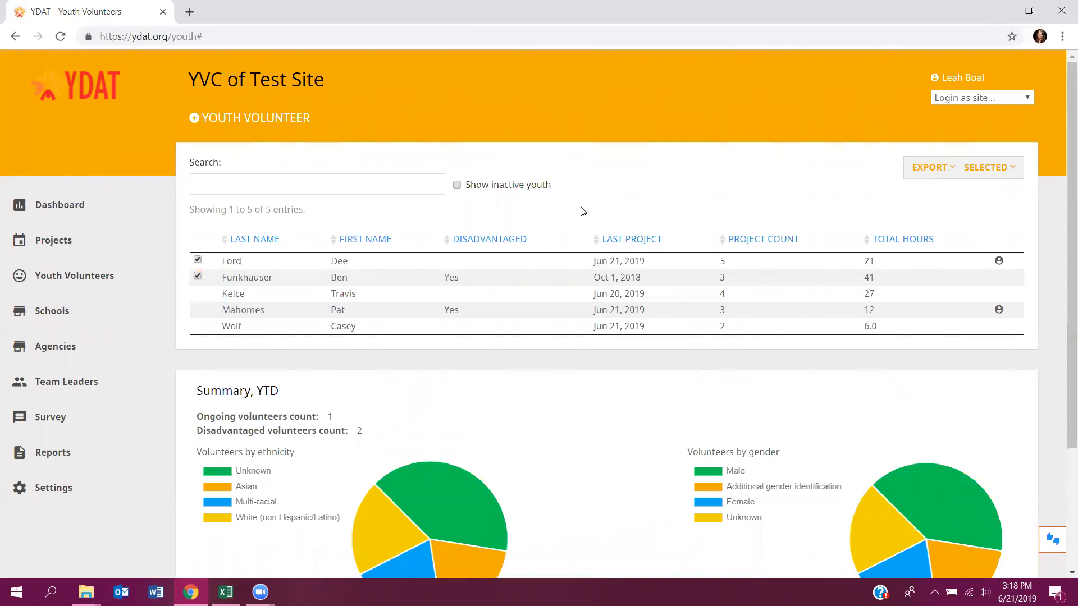